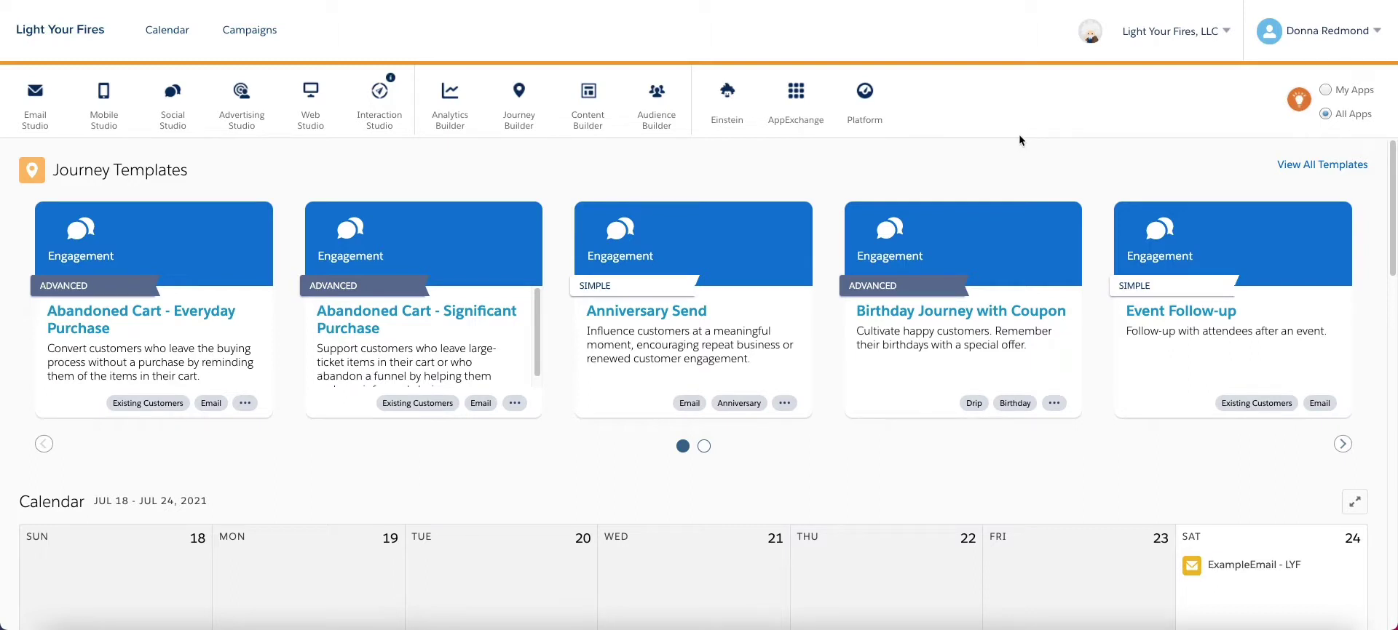
- Open Package Manager from the Platform menu in the app switcher
{"action": "mouse_move", "coordinate": [865, 93]}
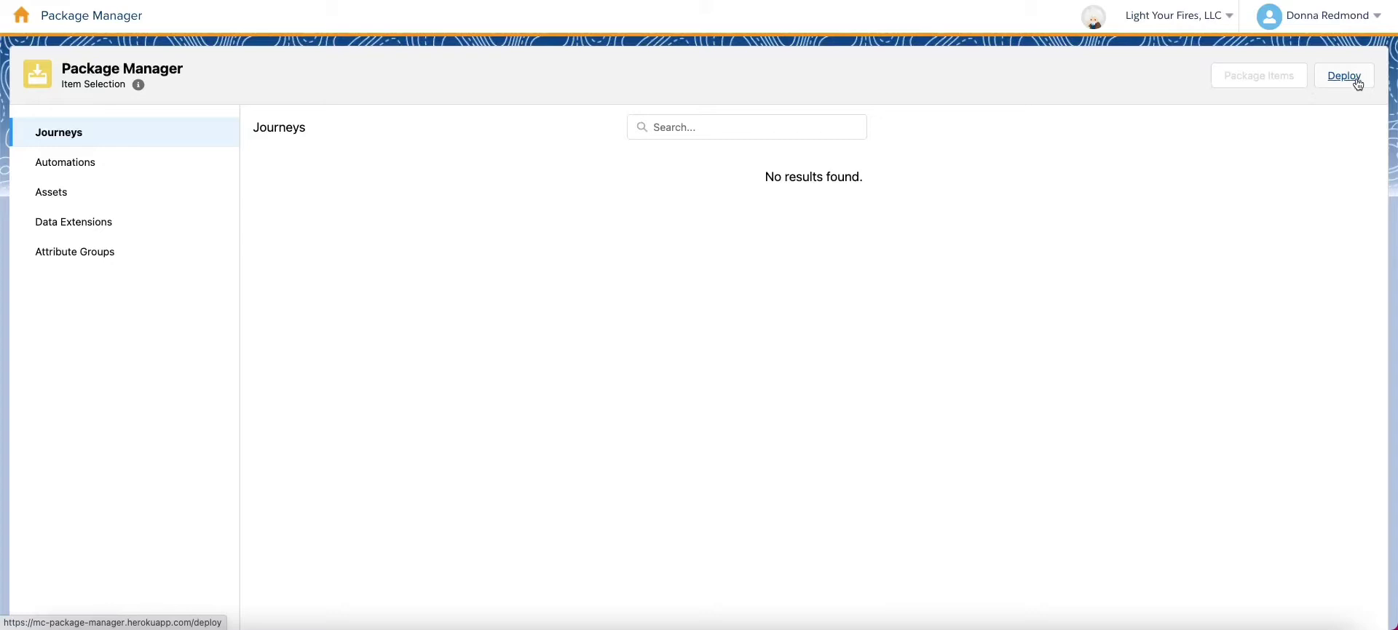
- Upload mc-package-manager.zip for deployment and review its eight packaged items under Item Name-spacing
{"action": "left_click", "coordinate": [1355, 80]}
{"action": "left_click", "coordinate": [731, 213]}
{"action": "left_click", "coordinate": [636, 175]}
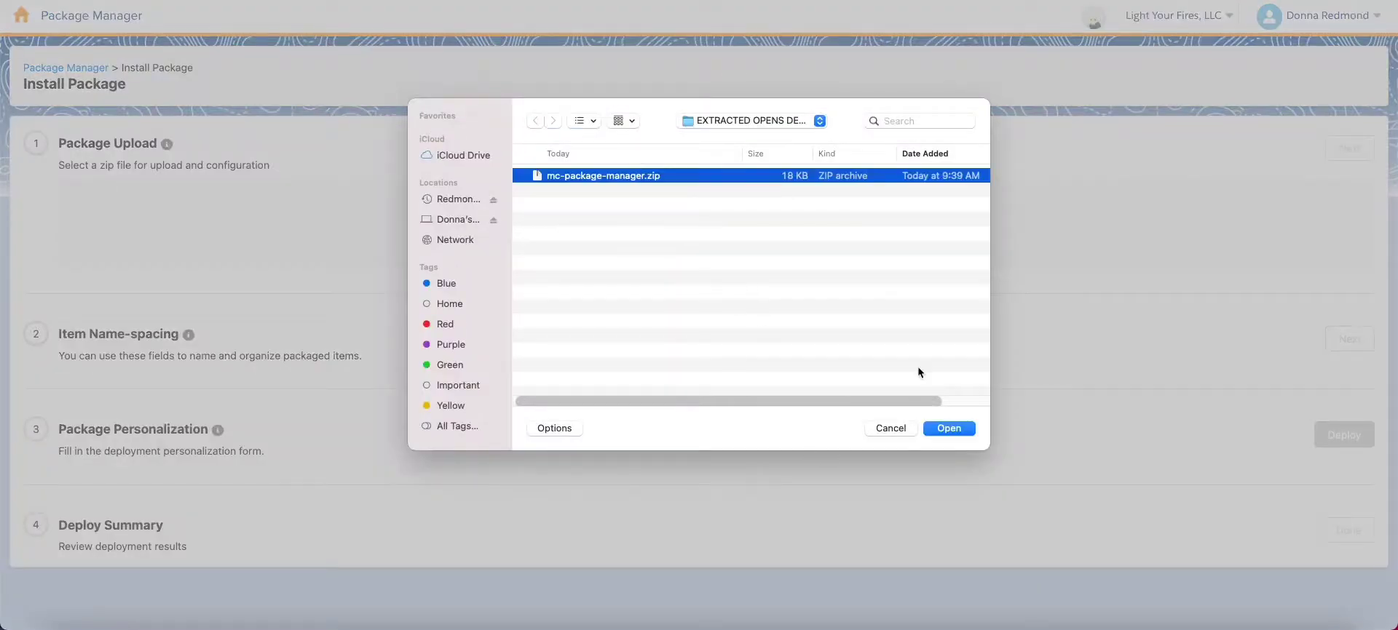
{"action": "left_click", "coordinate": [950, 428]}
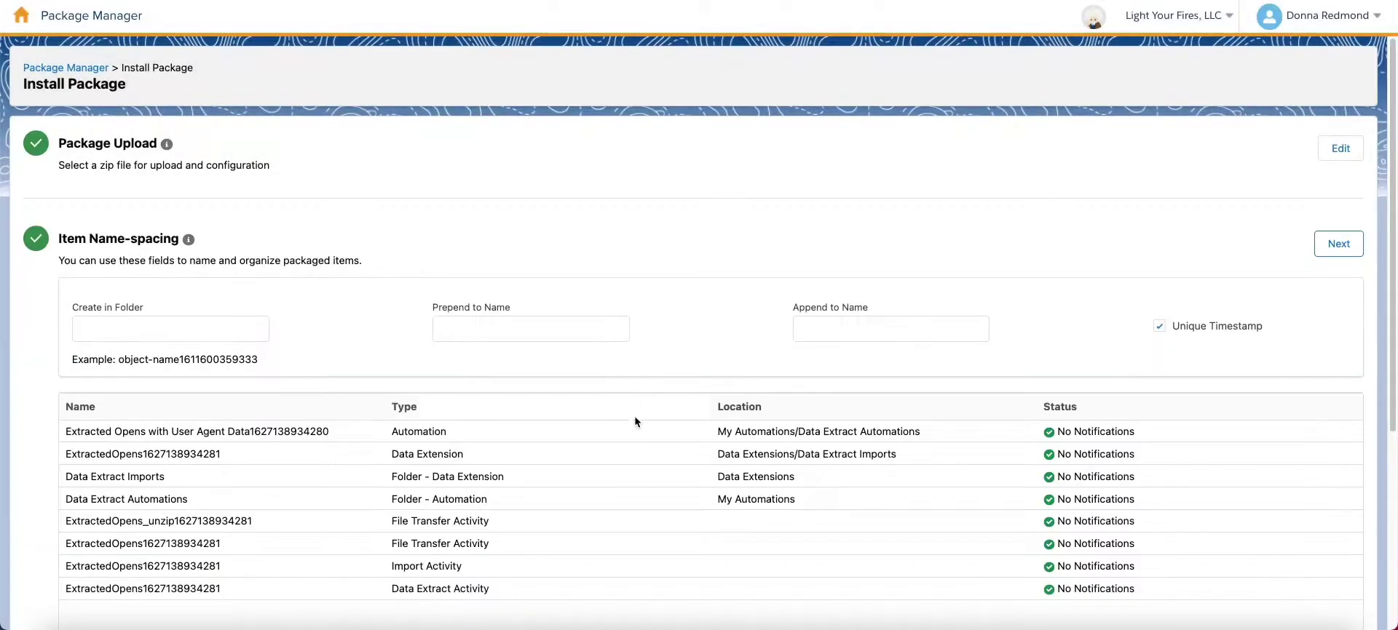
{"action": "scroll", "coordinate": [597, 457], "scroll_direction": "down", "scroll_amount": 2}
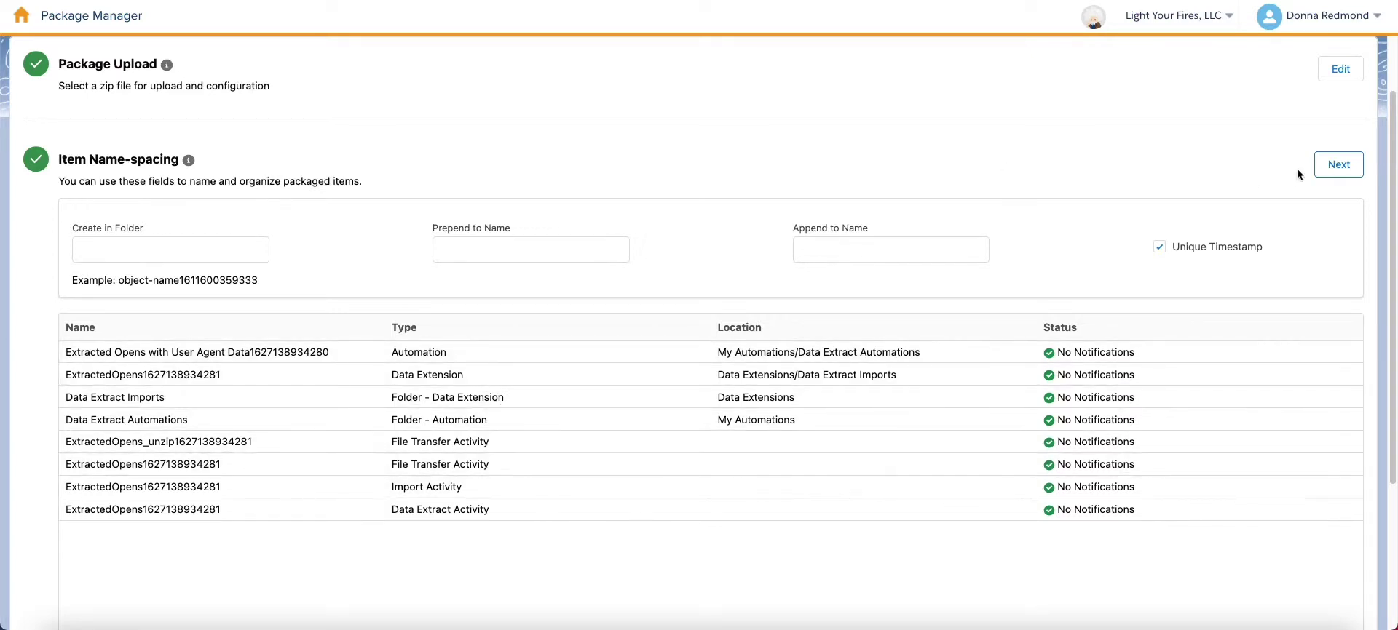
- Deploy the package with ExactTarget Enhanced FTP as both Source FTP and Destination FTP
{"action": "left_click", "coordinate": [1338, 165]}
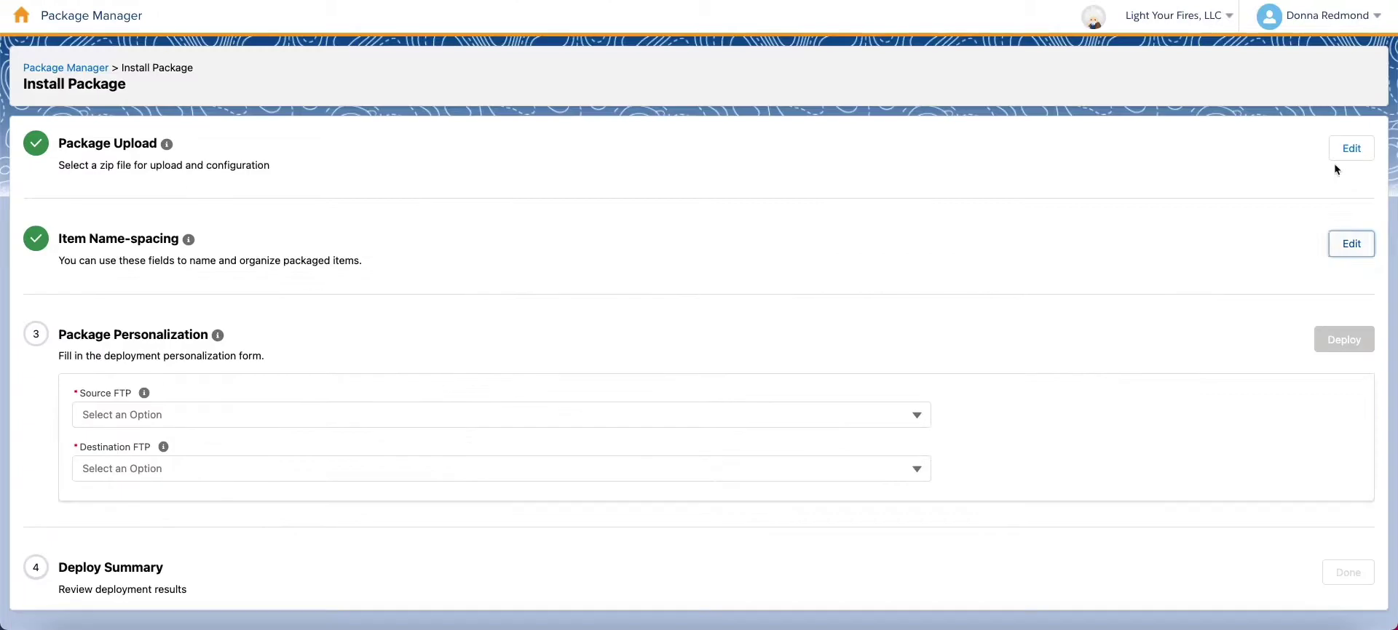
{"action": "left_click", "coordinate": [515, 420]}
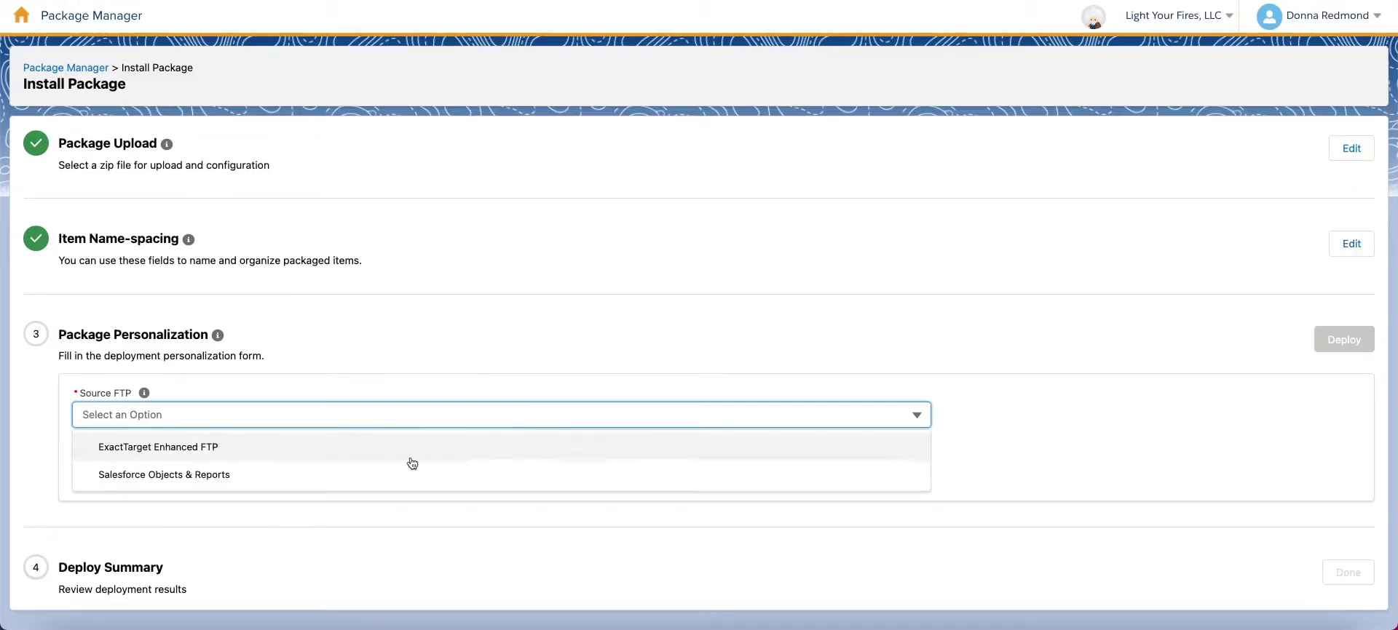
{"action": "left_click", "coordinate": [181, 452]}
{"action": "left_click", "coordinate": [277, 470]}
{"action": "left_click", "coordinate": [271, 501]}
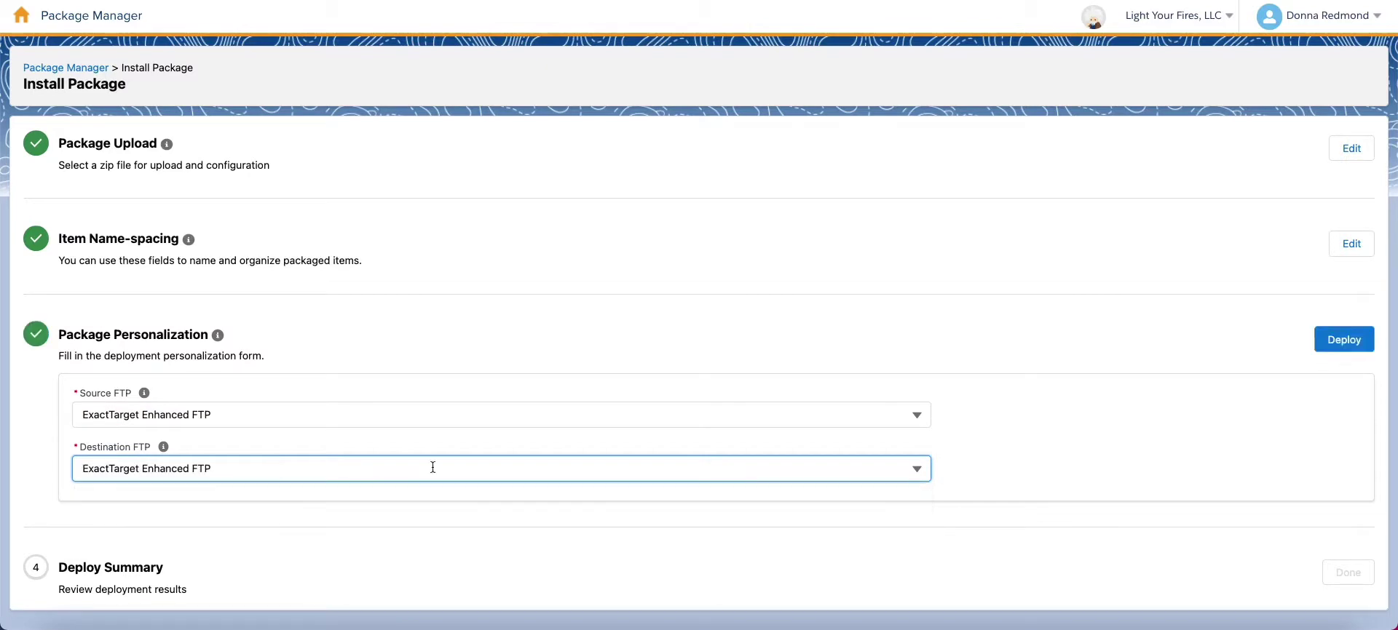
{"action": "left_click", "coordinate": [1337, 345]}
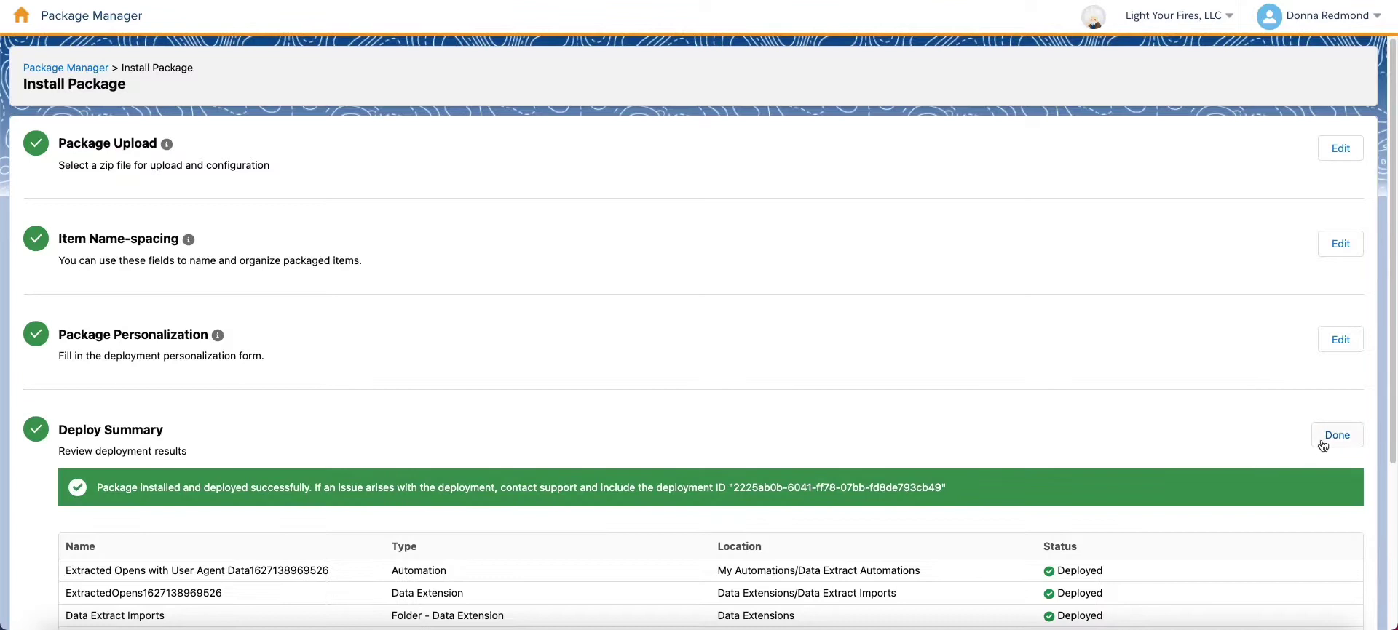
{"action": "left_click", "coordinate": [1350, 438]}
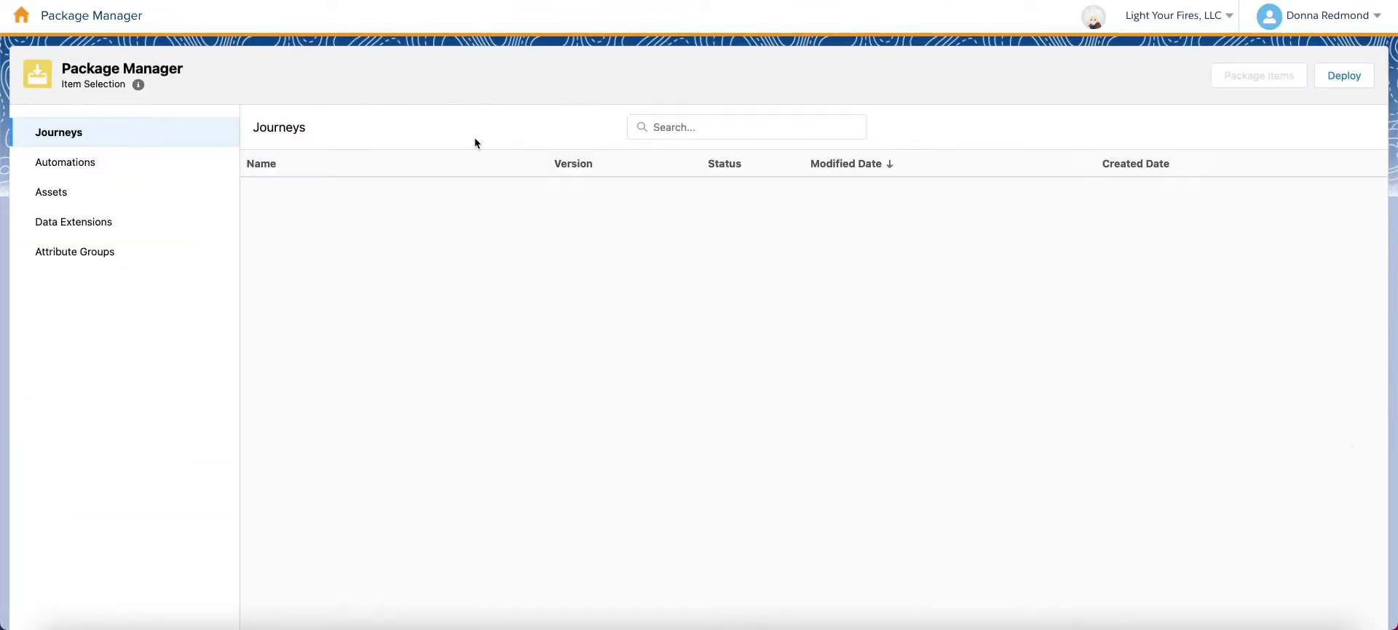
- Show the Extracted Opens with User Agent automation's Data Extract, File Transfer and Import File workflow
{"action": "mouse_move", "coordinate": [24, 38]}
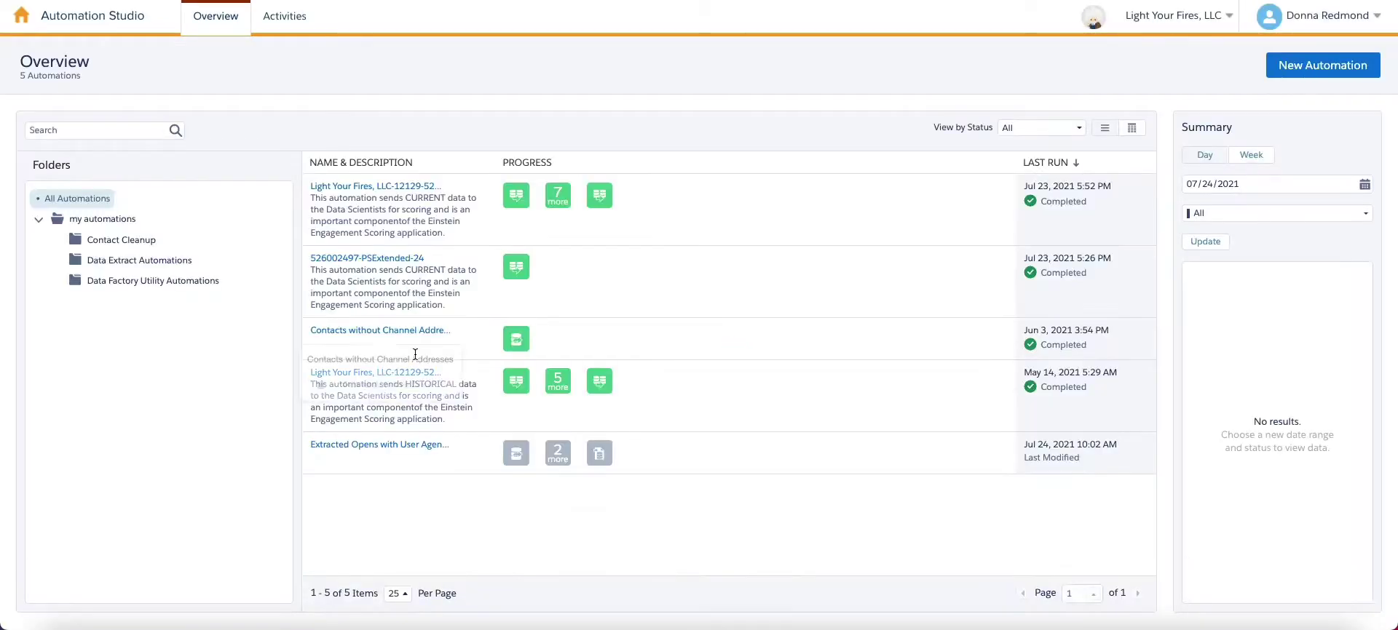
{"action": "left_click", "coordinate": [405, 446]}
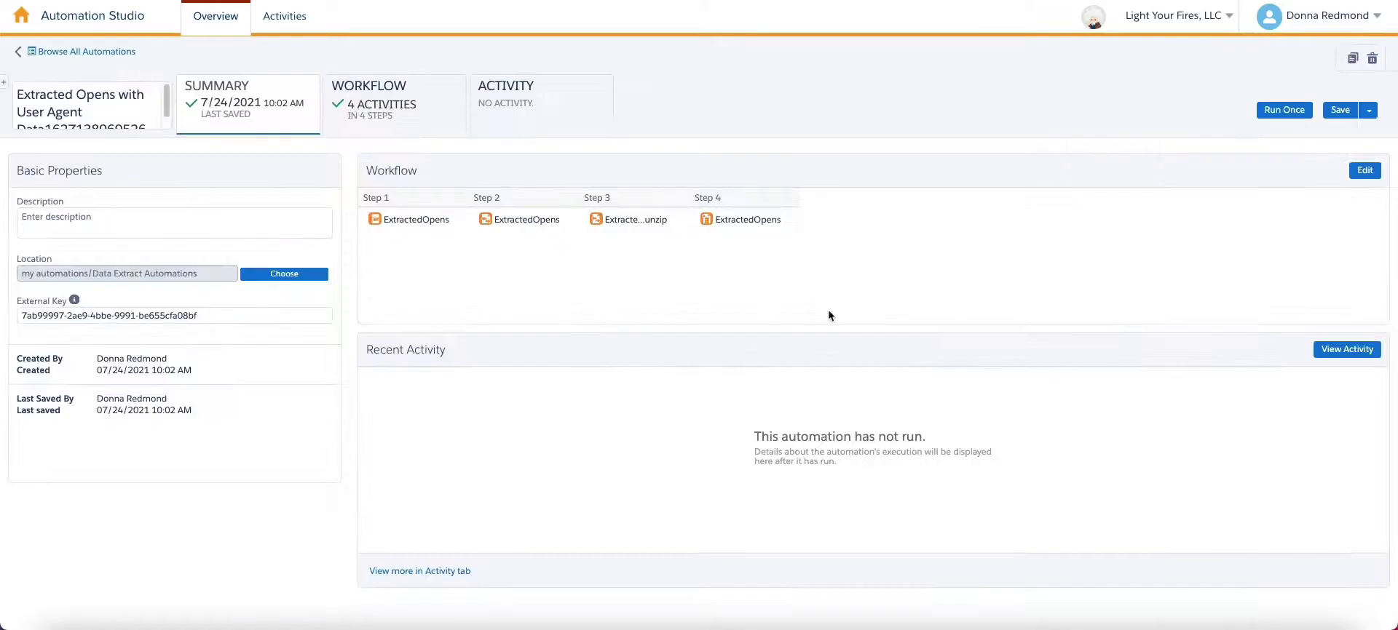
{"action": "left_click", "coordinate": [370, 135]}
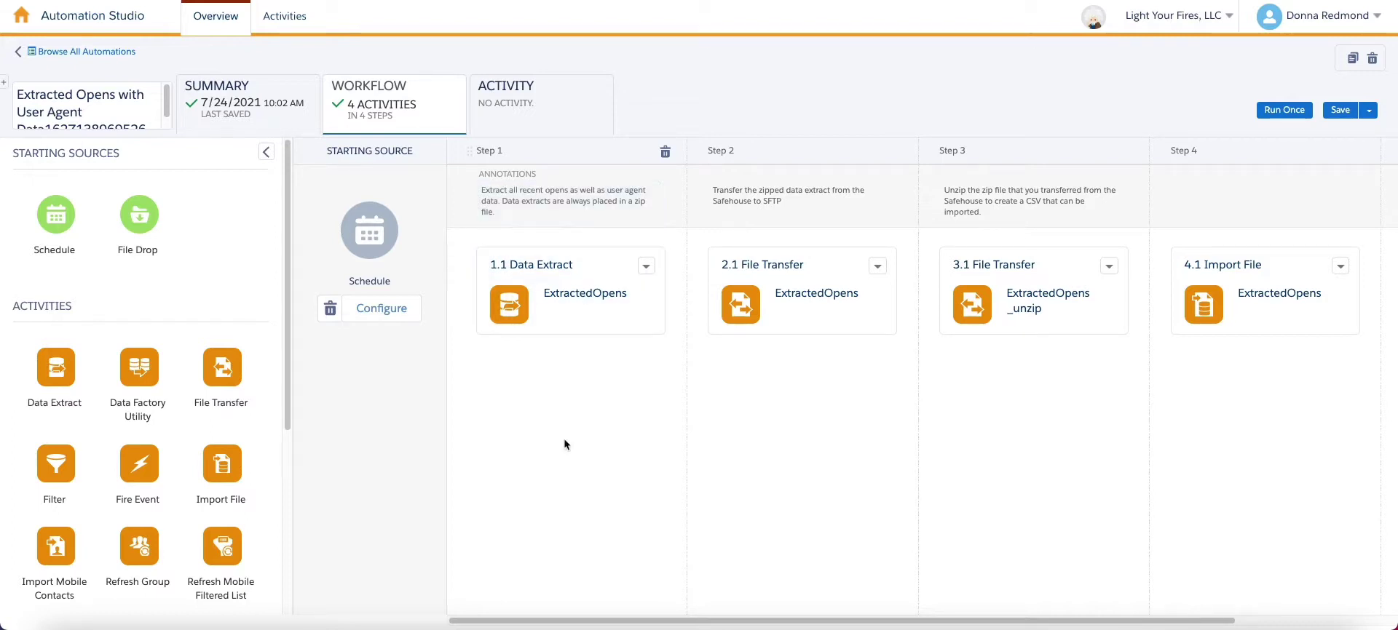
{"action": "left_click", "coordinate": [646, 267]}
{"action": "left_click", "coordinate": [659, 311]}
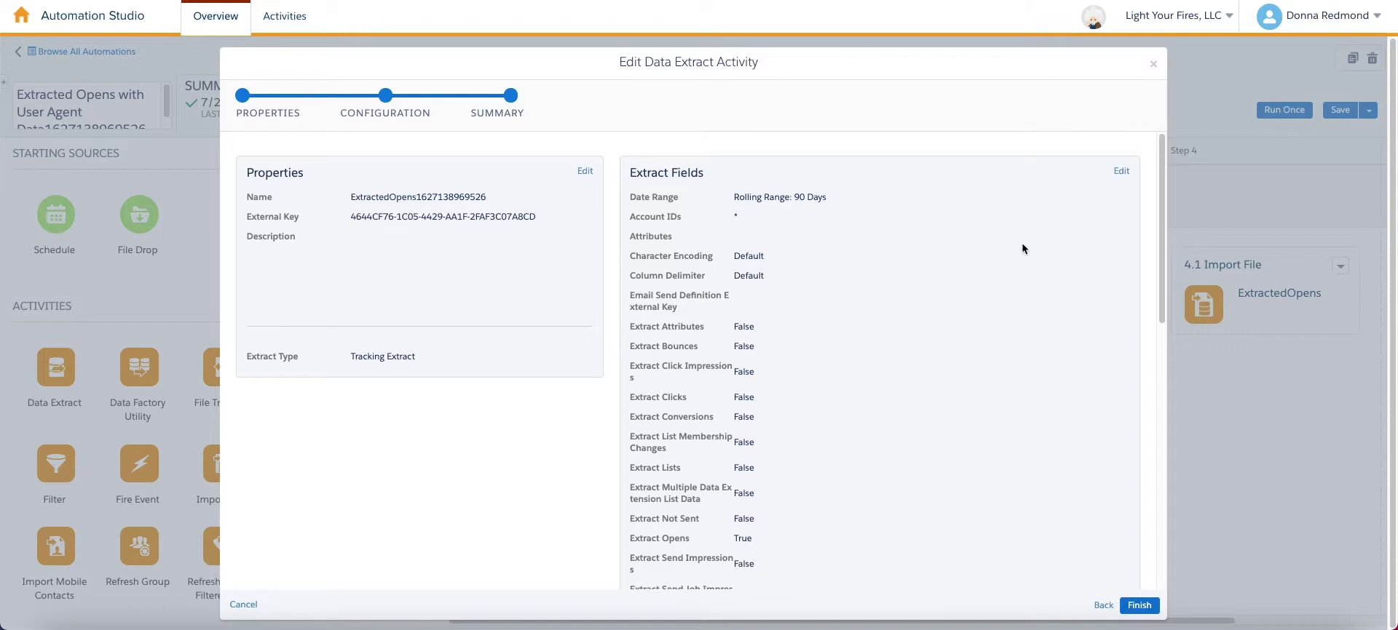
{"action": "left_click", "coordinate": [1151, 65]}
{"action": "left_click", "coordinate": [1218, 137]}
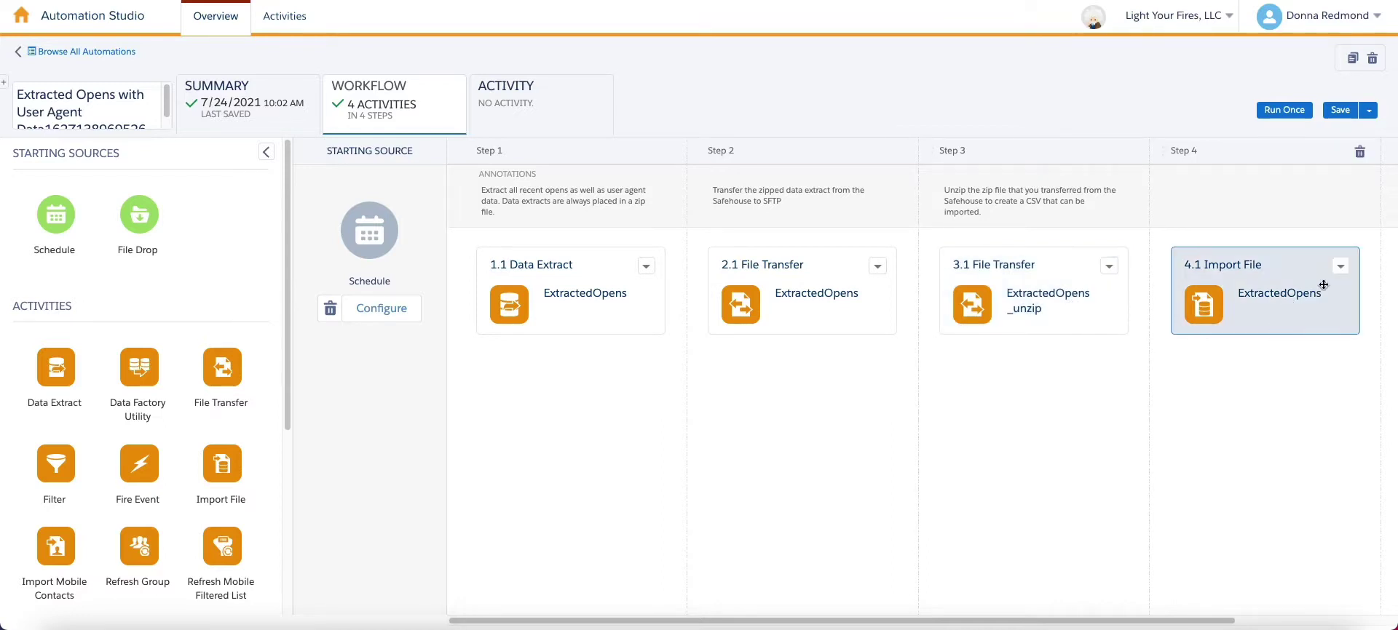
- In the 4.1 Import File activity info, enable Send notification email to the user's address
{"action": "left_click", "coordinate": [1340, 265]}
{"action": "left_click", "coordinate": [1356, 316]}
{"action": "left_click", "coordinate": [662, 160]}
{"action": "left_click", "coordinate": [916, 252]}
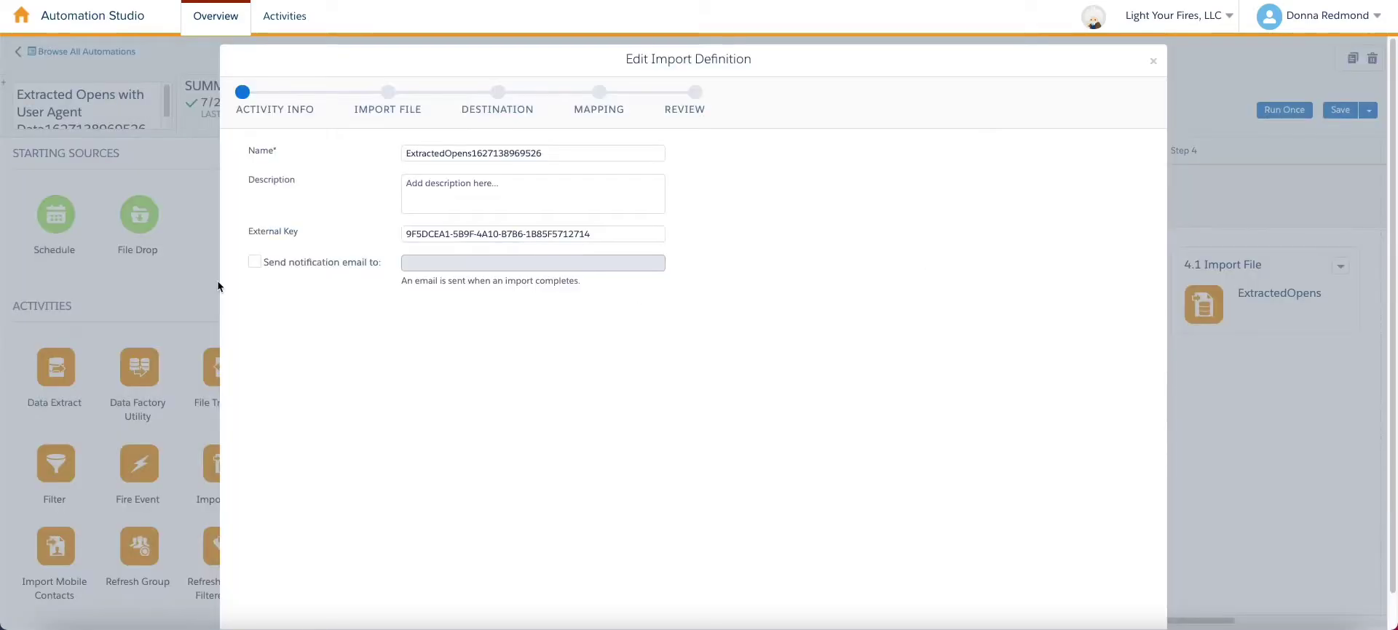
{"action": "left_click", "coordinate": [501, 265]}
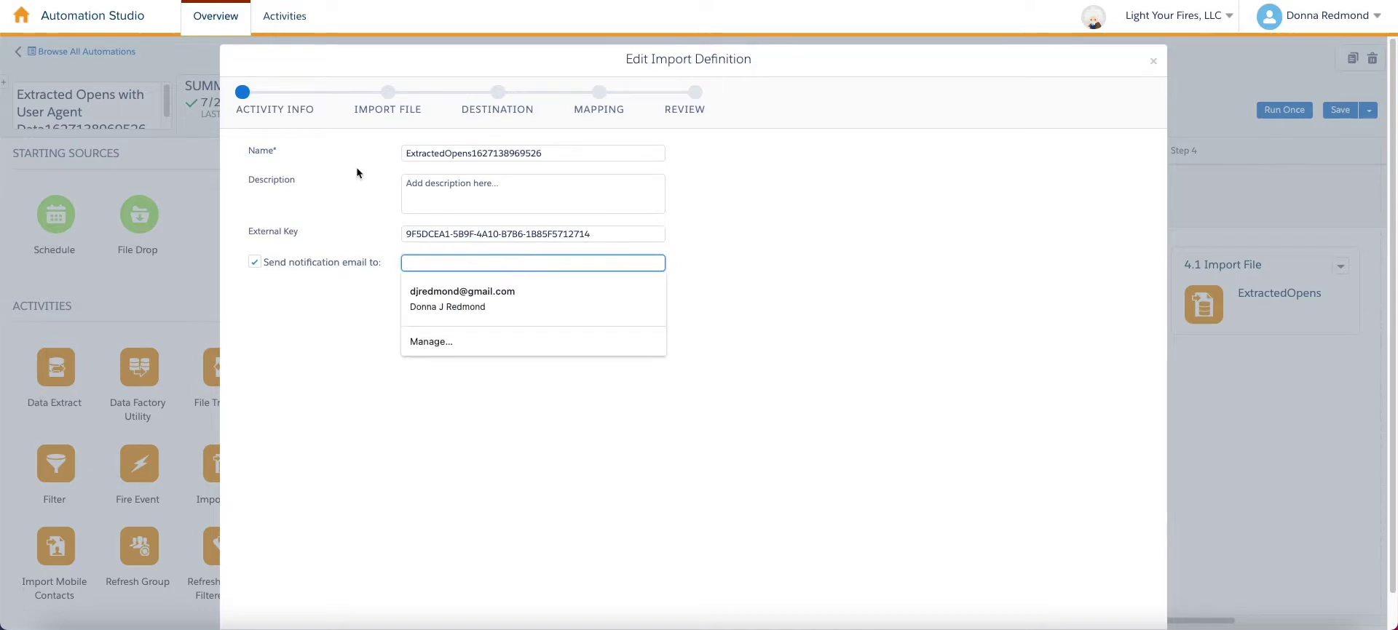
{"action": "type", "text": "donn"}
{"action": "key", "text": "Down"}
{"action": "key", "text": "Return"}
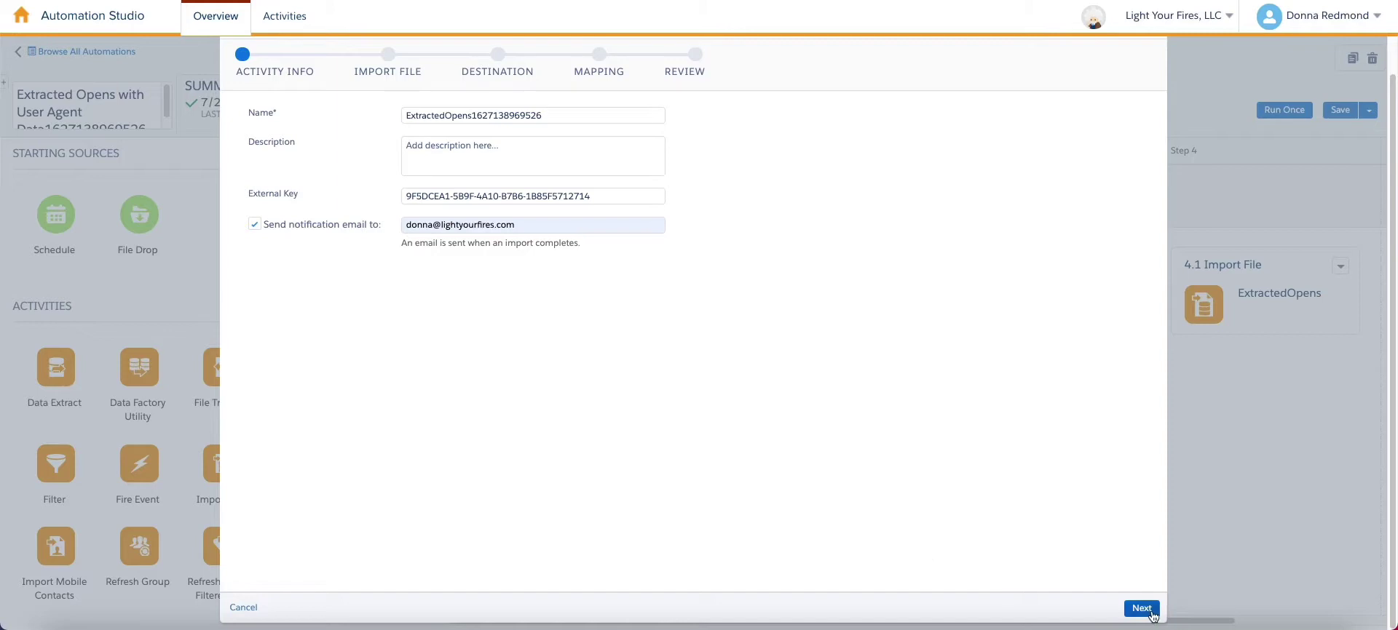
- Step through the import file, destination, mapping and review pages, then finish
{"action": "left_click", "coordinate": [1141, 608]}
{"action": "left_click", "coordinate": [1142, 609]}
{"action": "left_click", "coordinate": [1144, 611]}
{"action": "left_click", "coordinate": [1143, 610]}
{"action": "left_click", "coordinate": [1143, 609]}
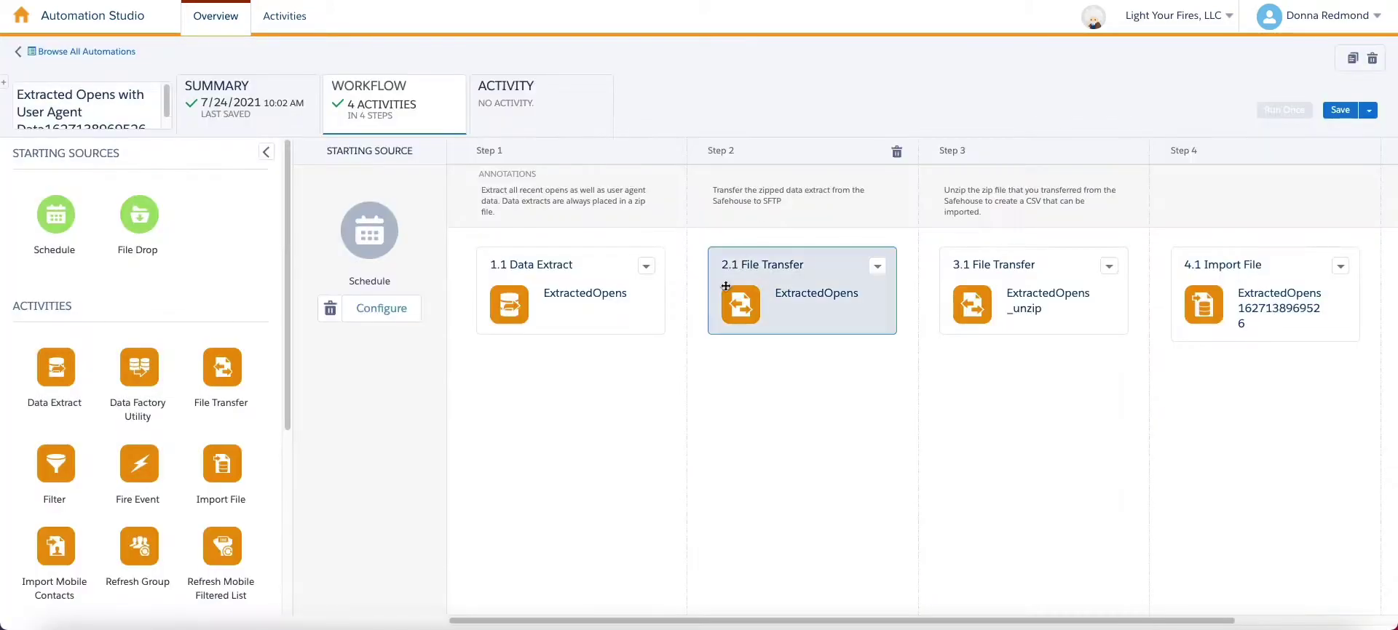
- Set the automation's runtime error notification to the user's e-mail address and save it
{"action": "left_click", "coordinate": [1340, 110]}
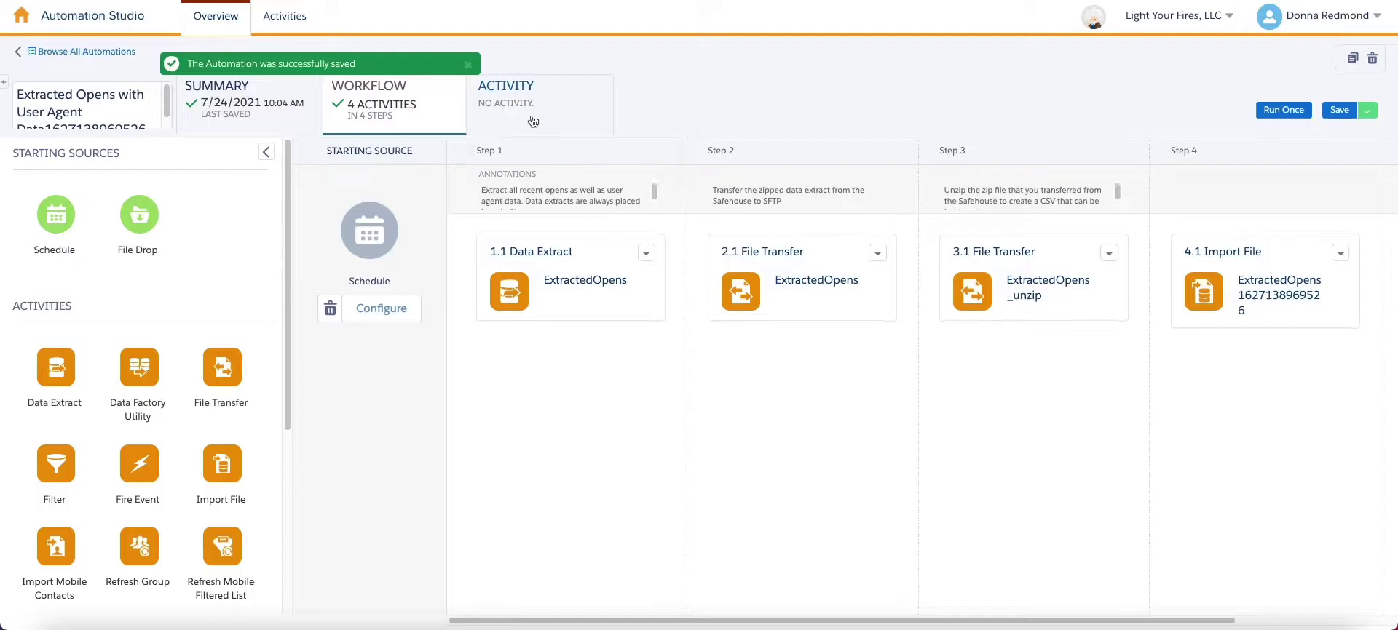
{"action": "left_click", "coordinate": [531, 120]}
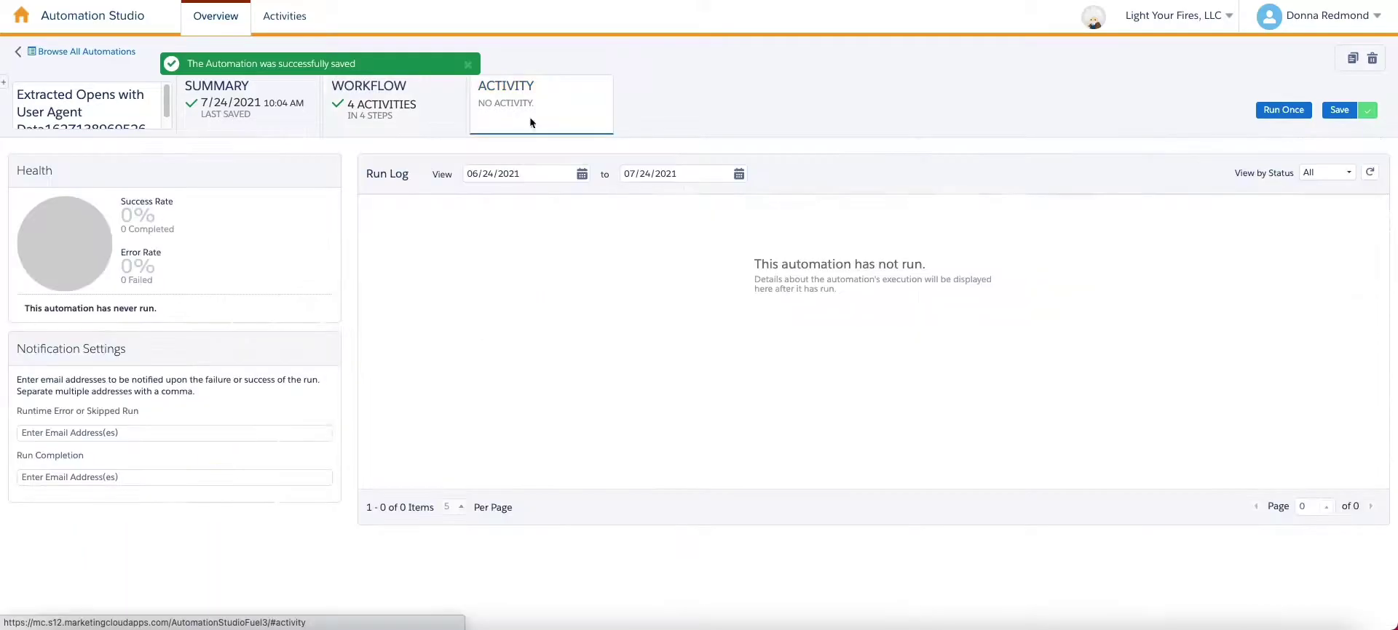
{"action": "left_click", "coordinate": [125, 435]}
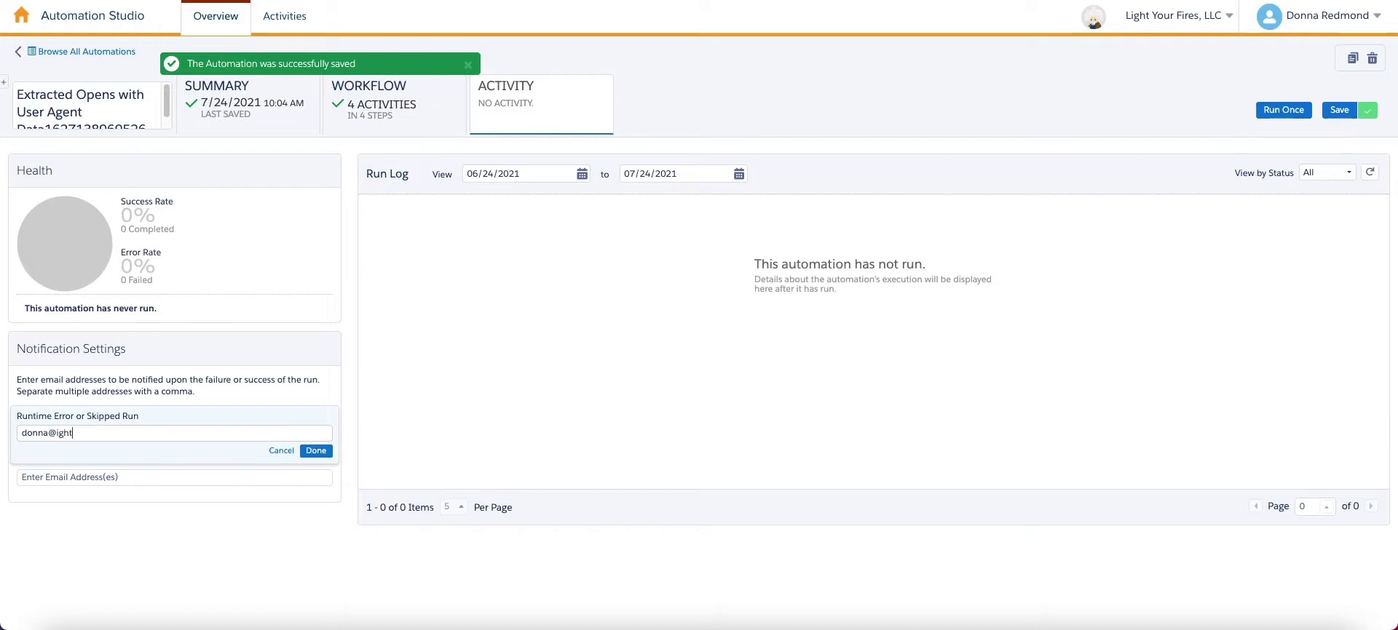
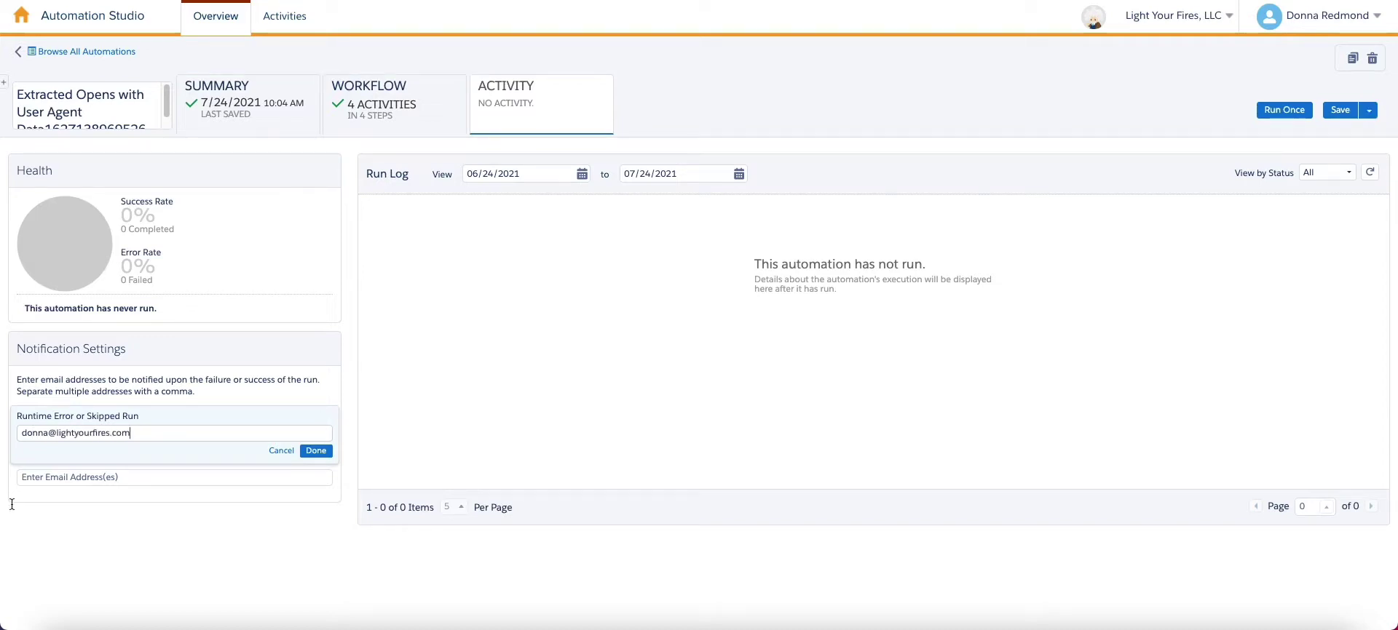
{"action": "left_click", "coordinate": [316, 452]}
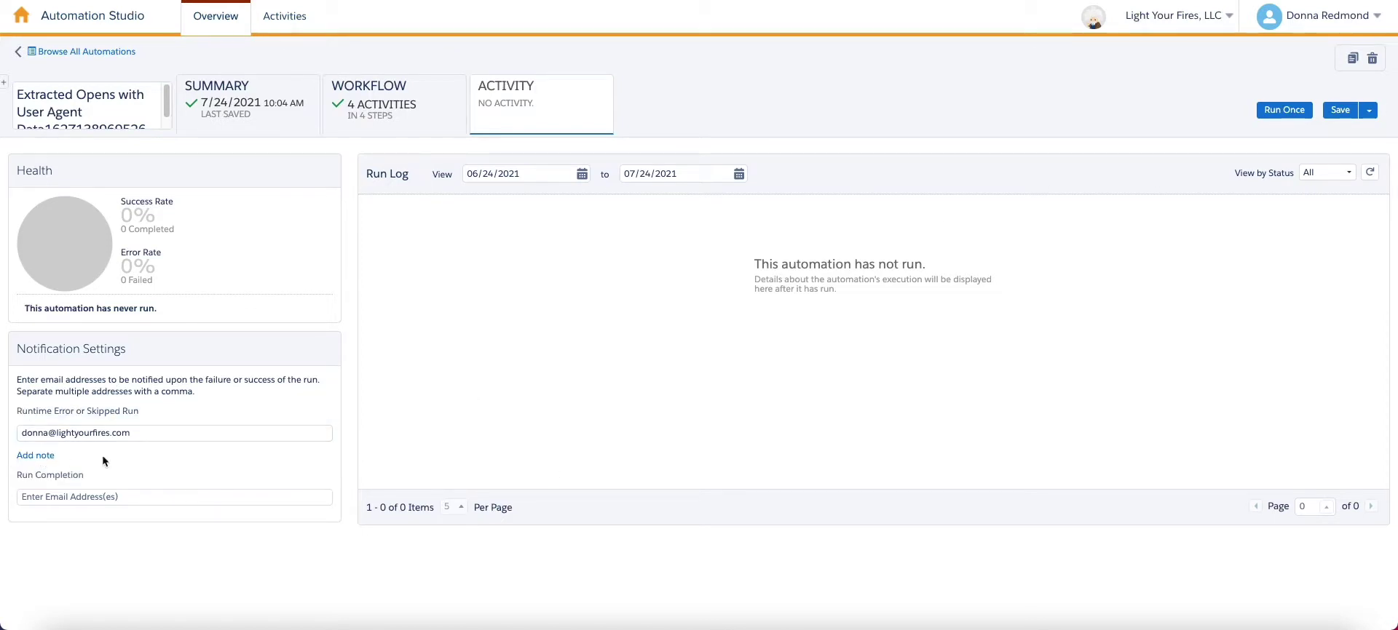
{"action": "left_click", "coordinate": [1327, 111]}
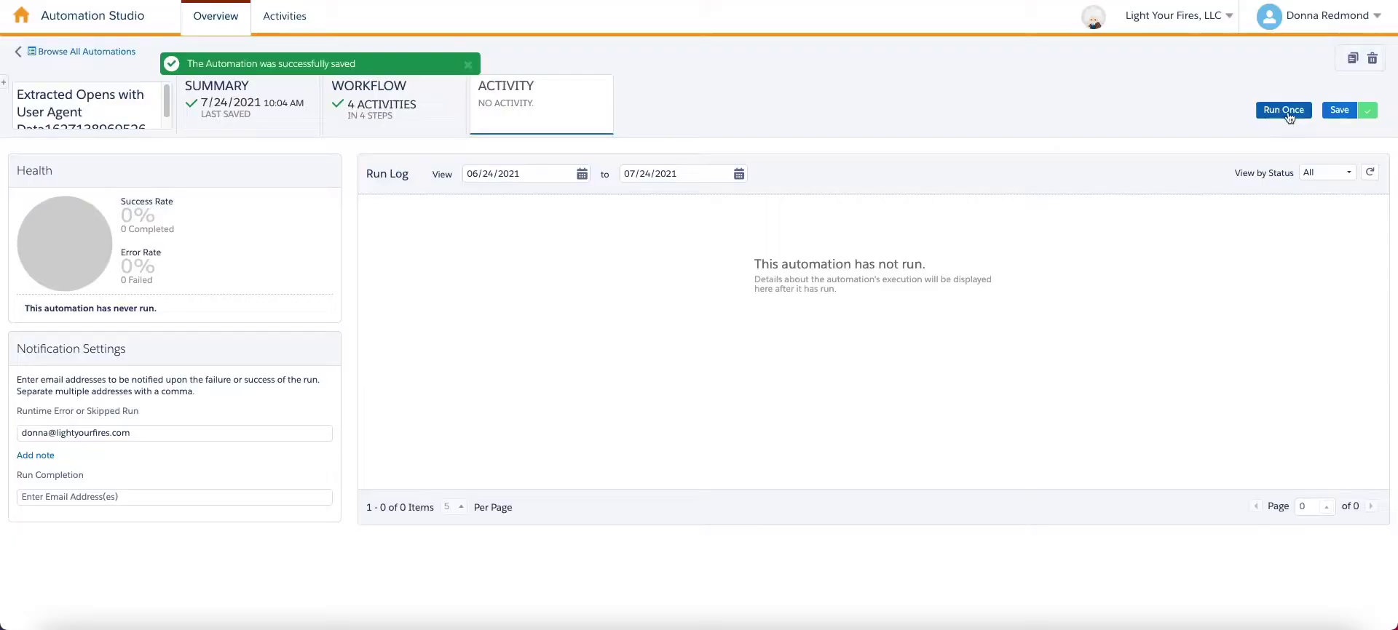
- Run the automation once with all four activities selected
{"action": "left_click", "coordinate": [1287, 111]}
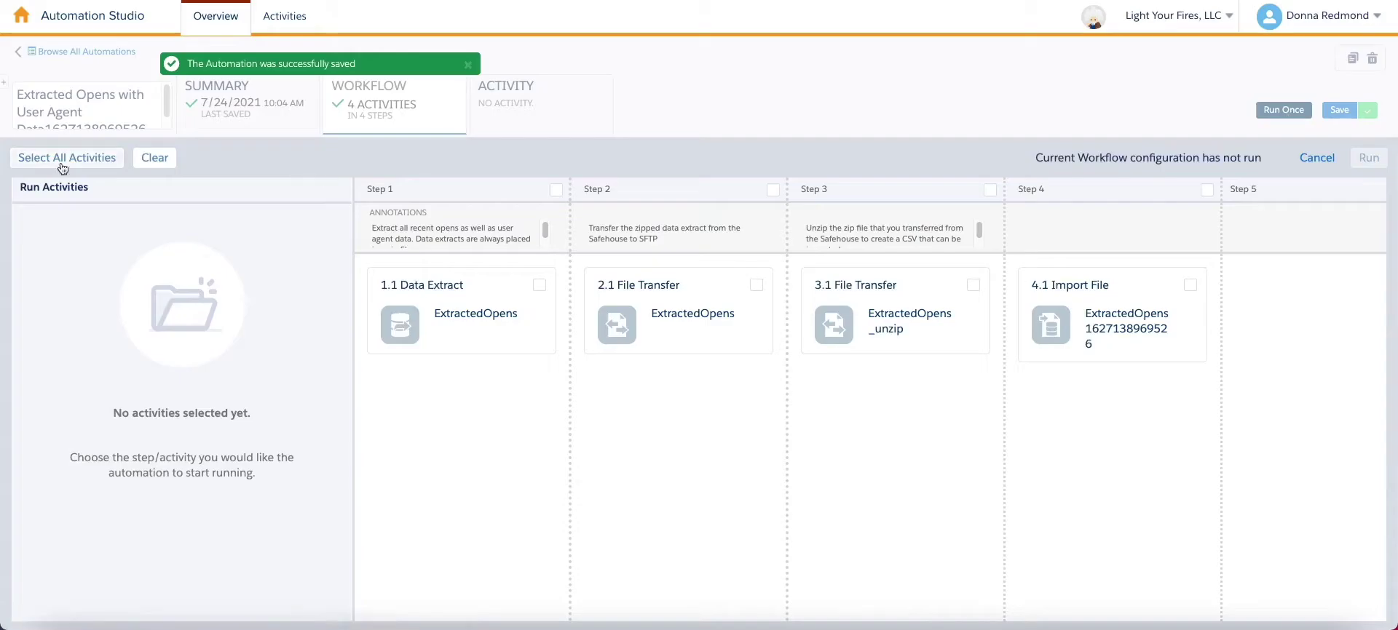
{"action": "left_click", "coordinate": [64, 158]}
{"action": "left_click", "coordinate": [1368, 158]}
{"action": "left_click", "coordinate": [1080, 560]}
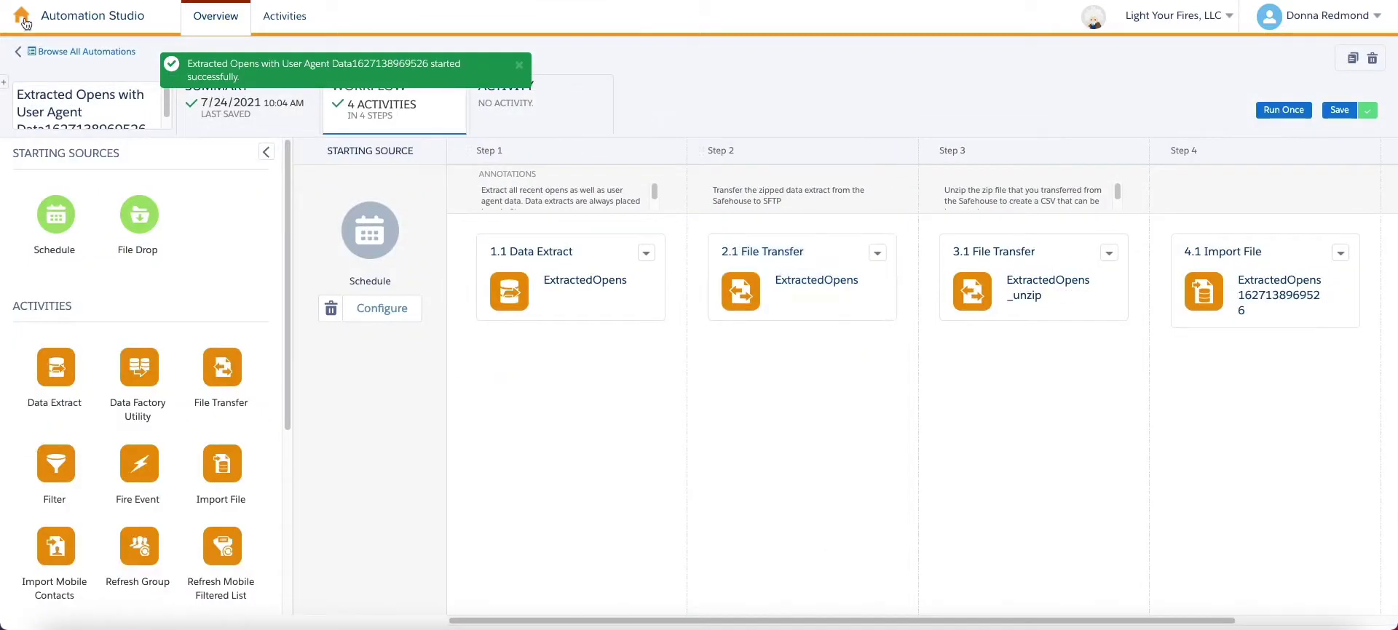
{"action": "mouse_move", "coordinate": [22, 14]}
{"action": "mouse_move", "coordinate": [657, 128]}
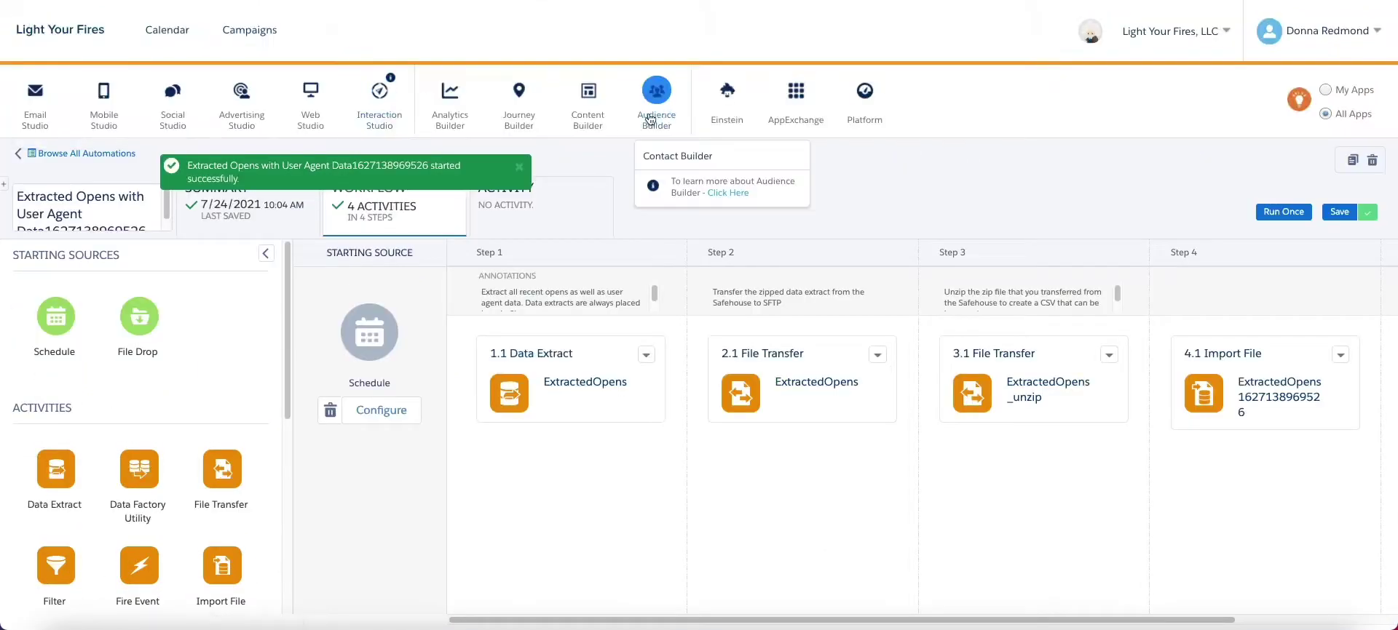
{"action": "left_click", "coordinate": [677, 156]}
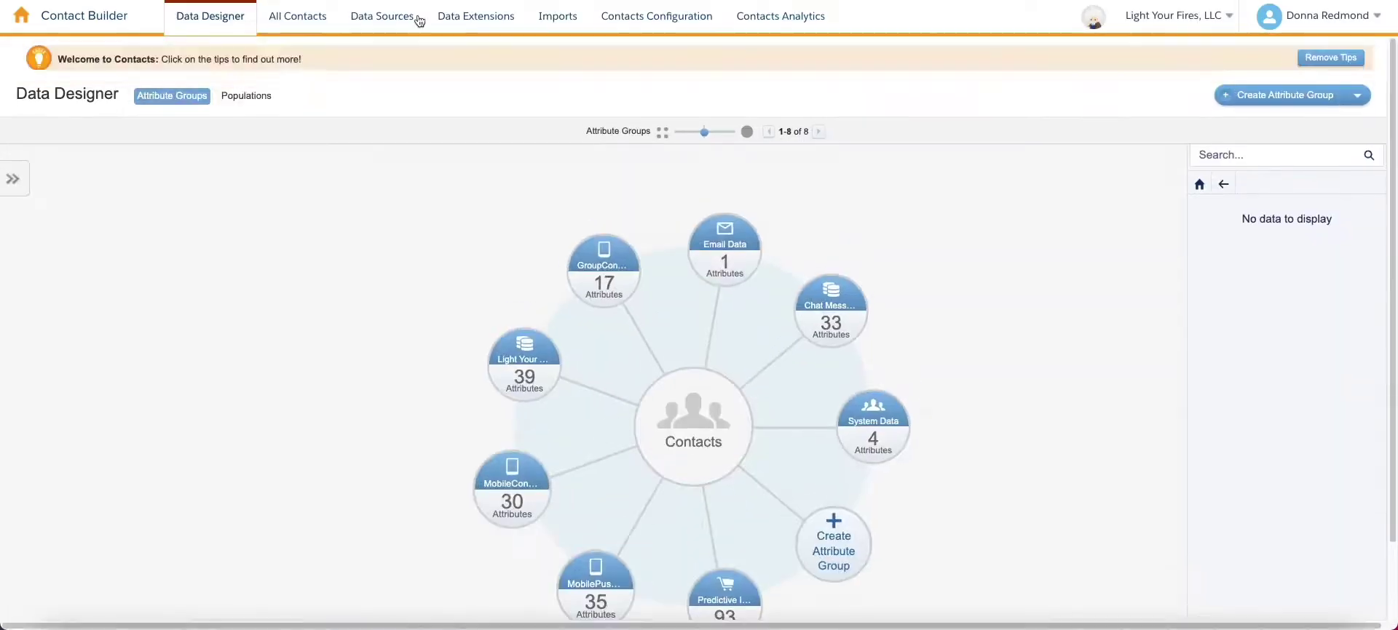
{"action": "left_click", "coordinate": [479, 22]}
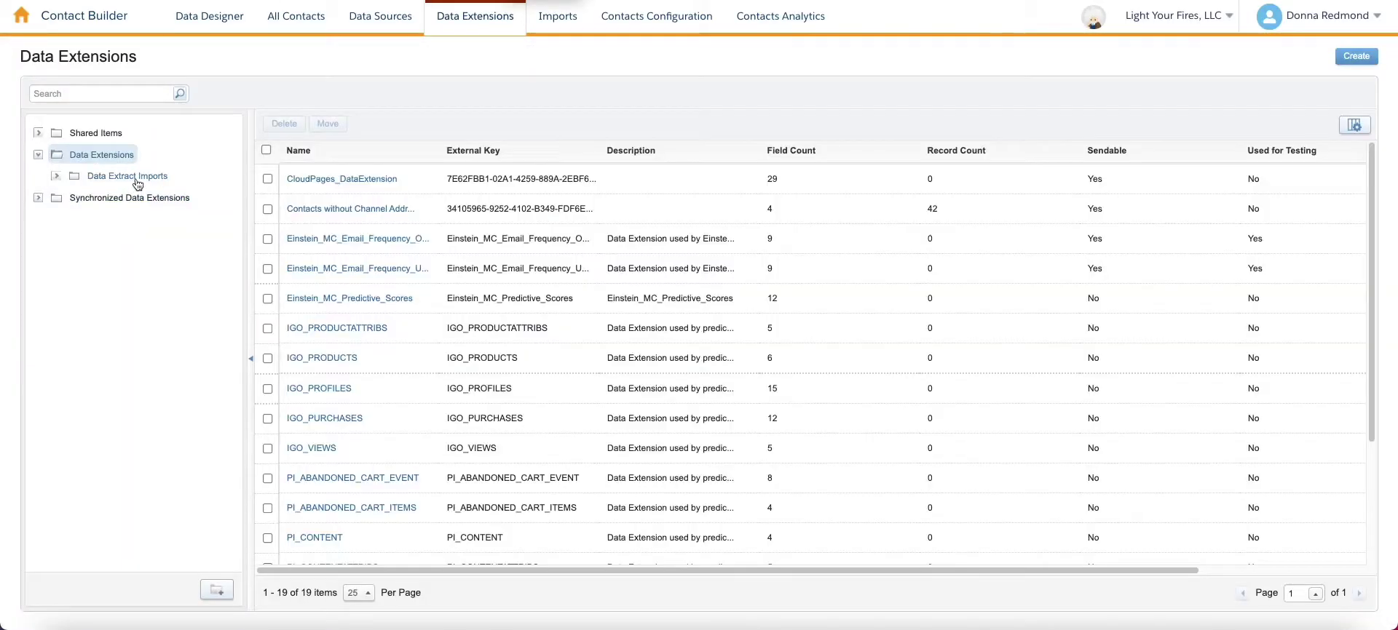
{"action": "left_click", "coordinate": [137, 178]}
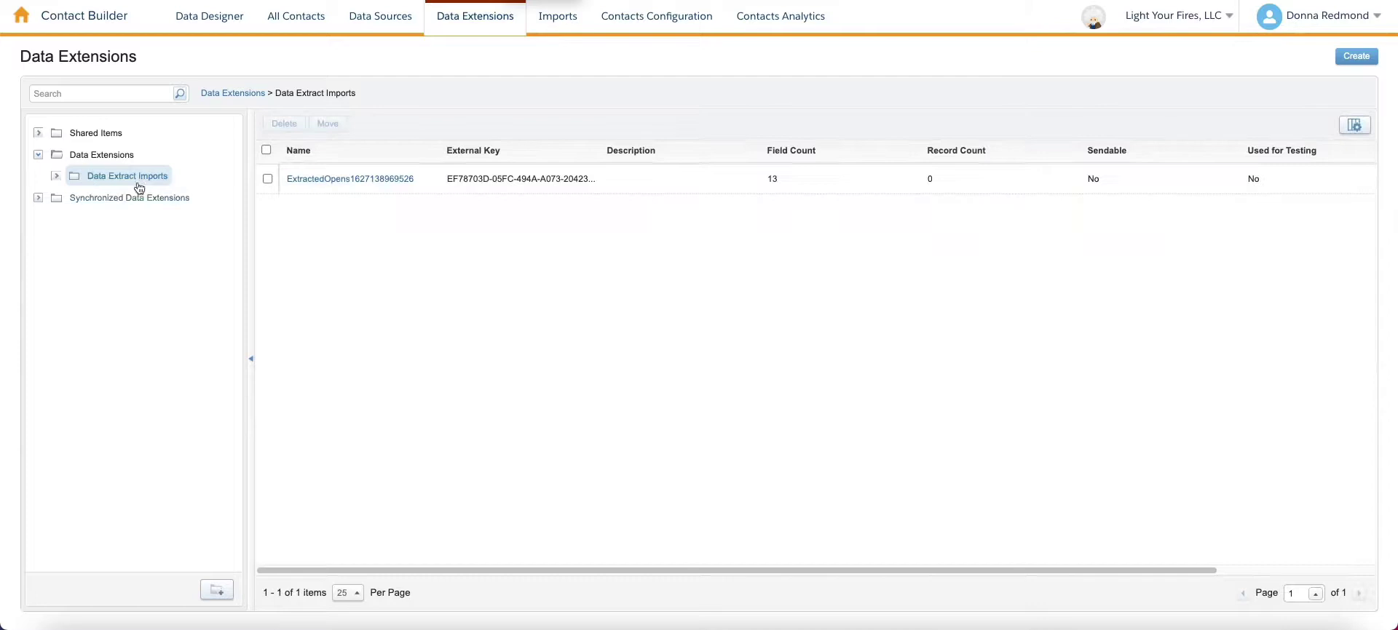
{"action": "left_click", "coordinate": [373, 179]}
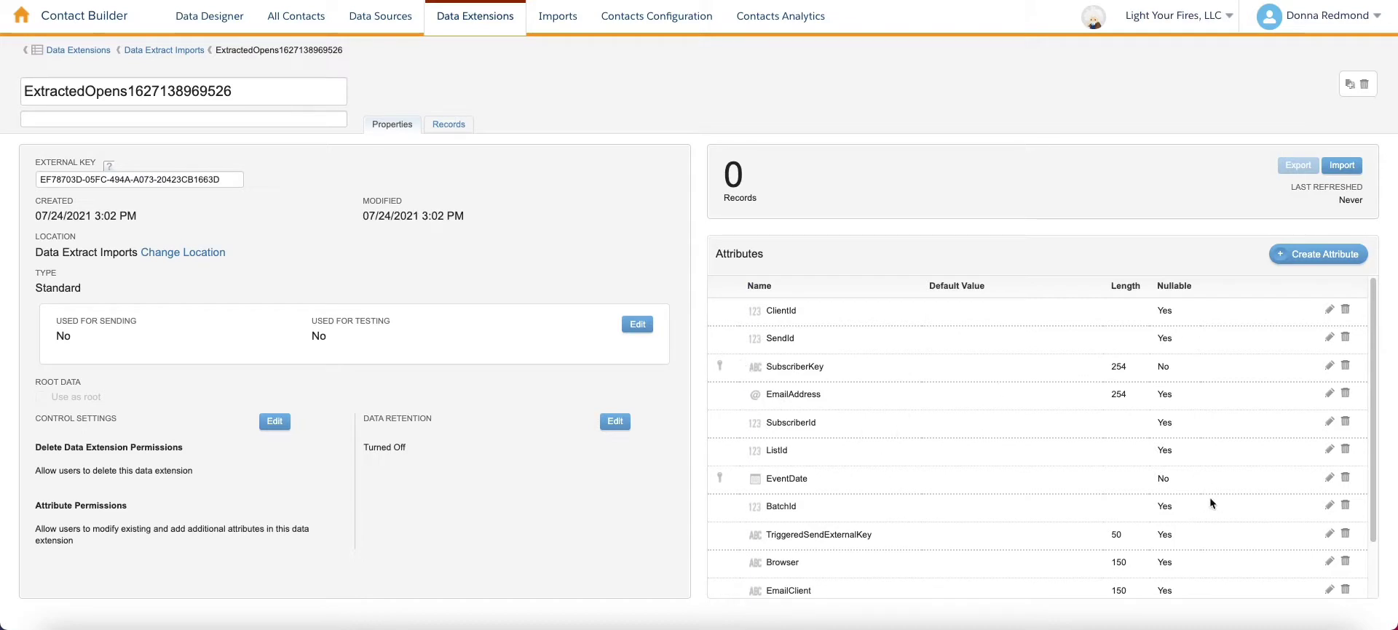
{"action": "scroll", "coordinate": [1182, 527], "scroll_direction": "down", "scroll_amount": 2}
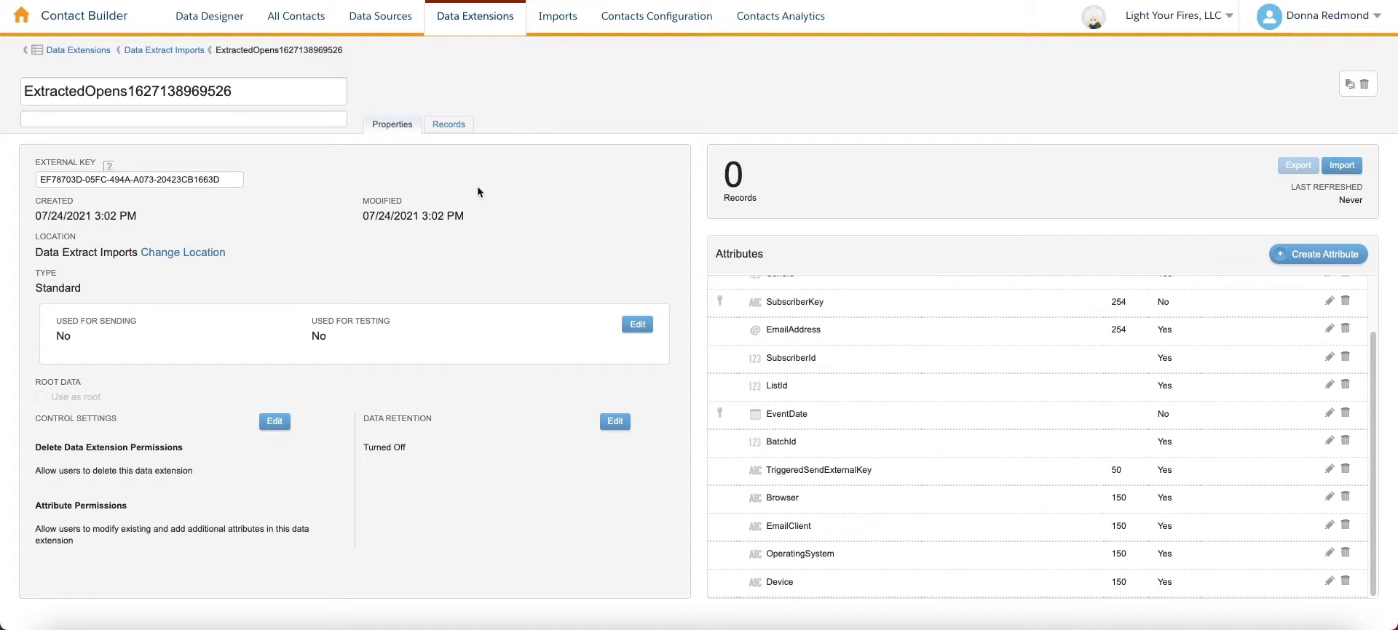
- View the Extracted Opens automation's Activity tab showing the completed run at 100% success
{"action": "mouse_move", "coordinate": [51, 33]}
{"action": "mouse_move", "coordinate": [519, 93]}
{"action": "left_click", "coordinate": [544, 157]}
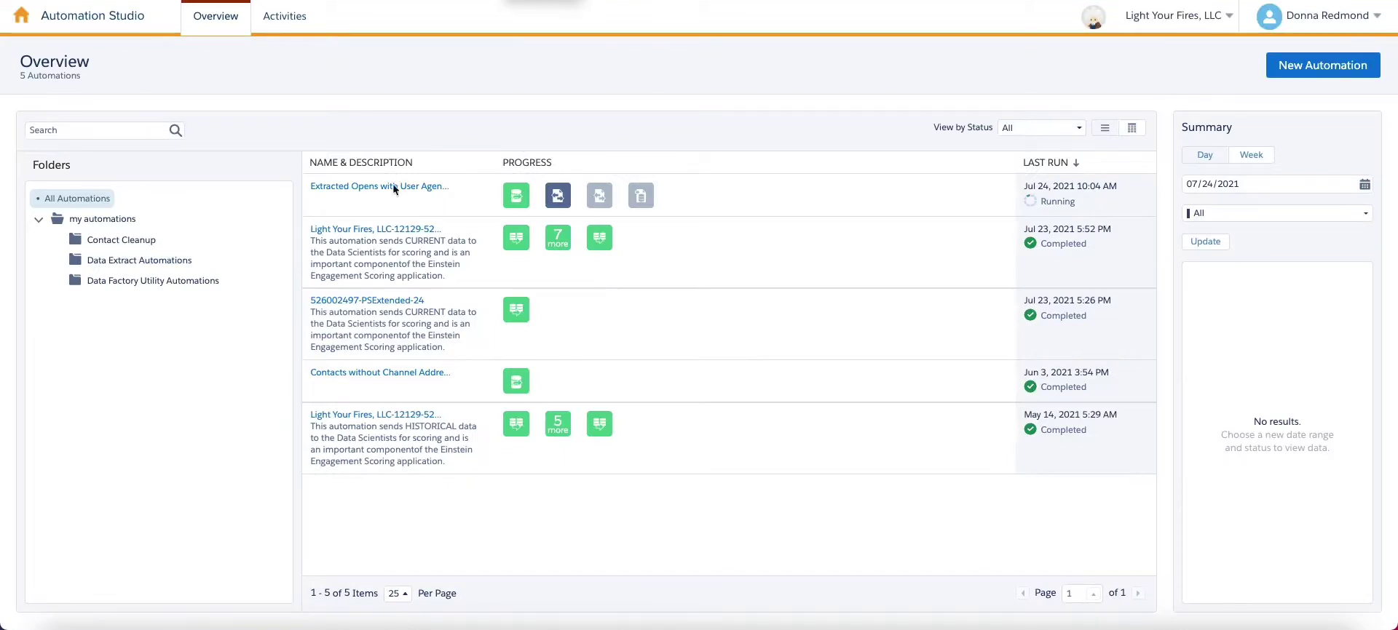
{"action": "left_click", "coordinate": [397, 187]}
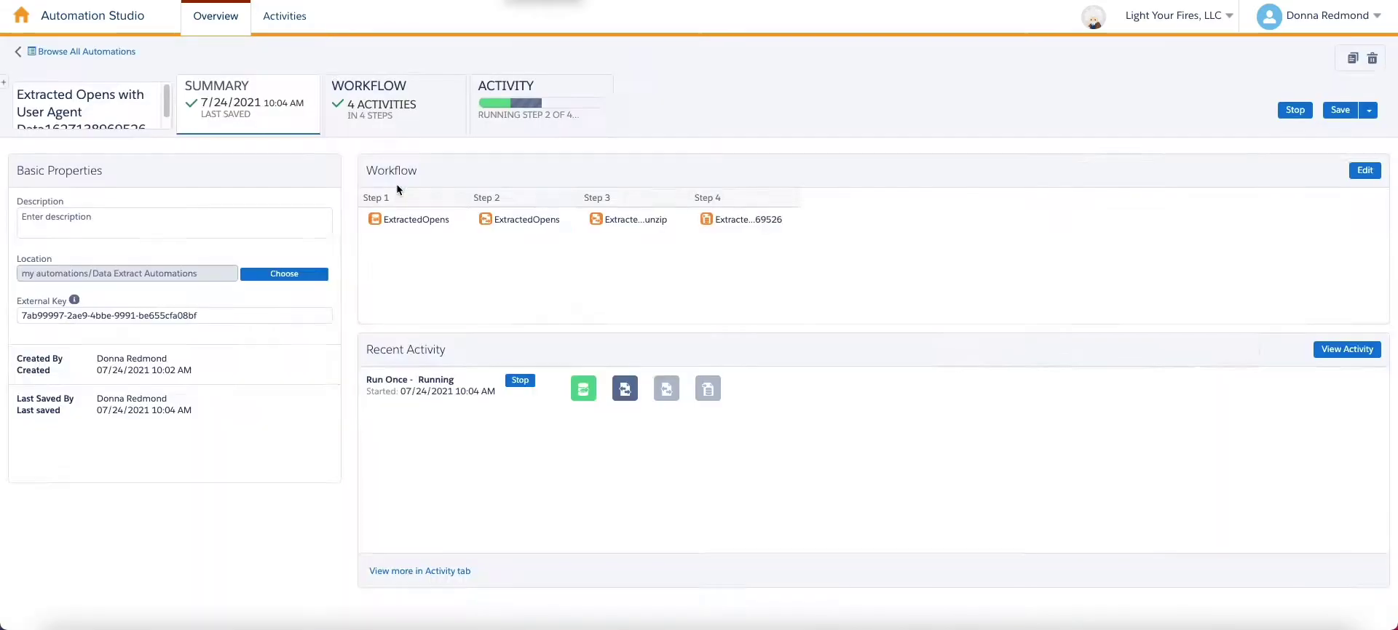
{"action": "left_click", "coordinate": [571, 102]}
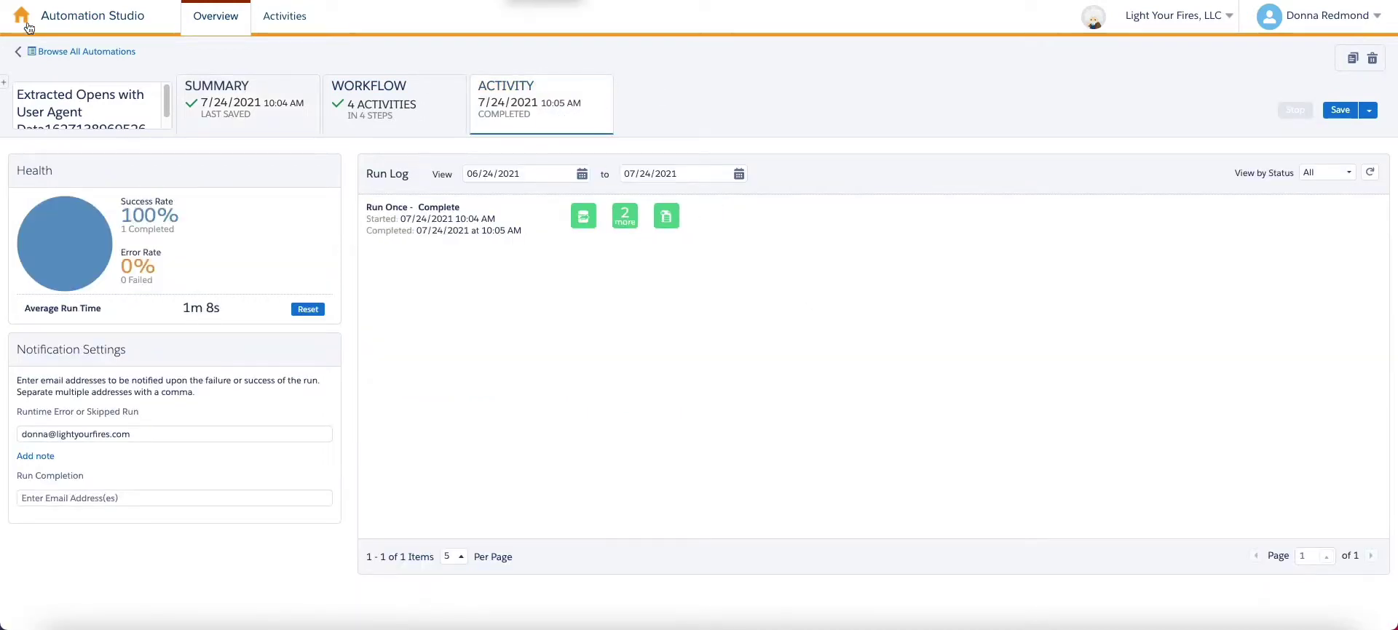
{"action": "mouse_move", "coordinate": [20, 20]}
{"action": "mouse_move", "coordinate": [666, 117]}
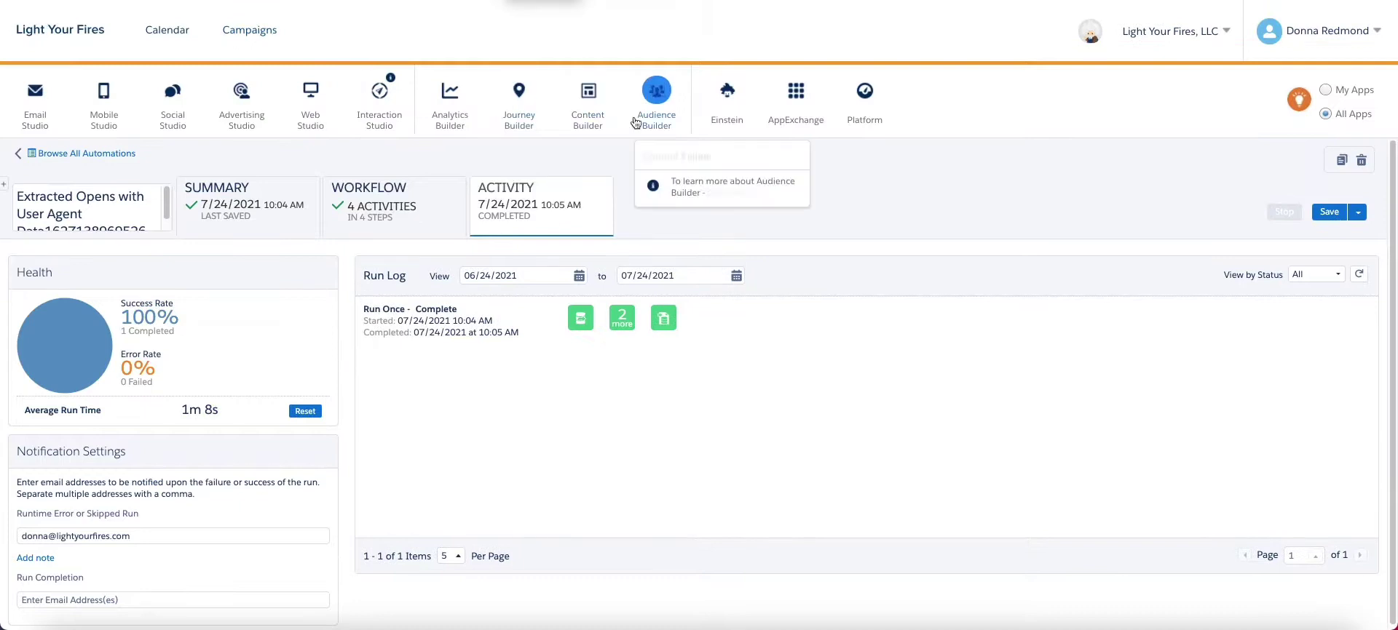
{"action": "left_click", "coordinate": [677, 155]}
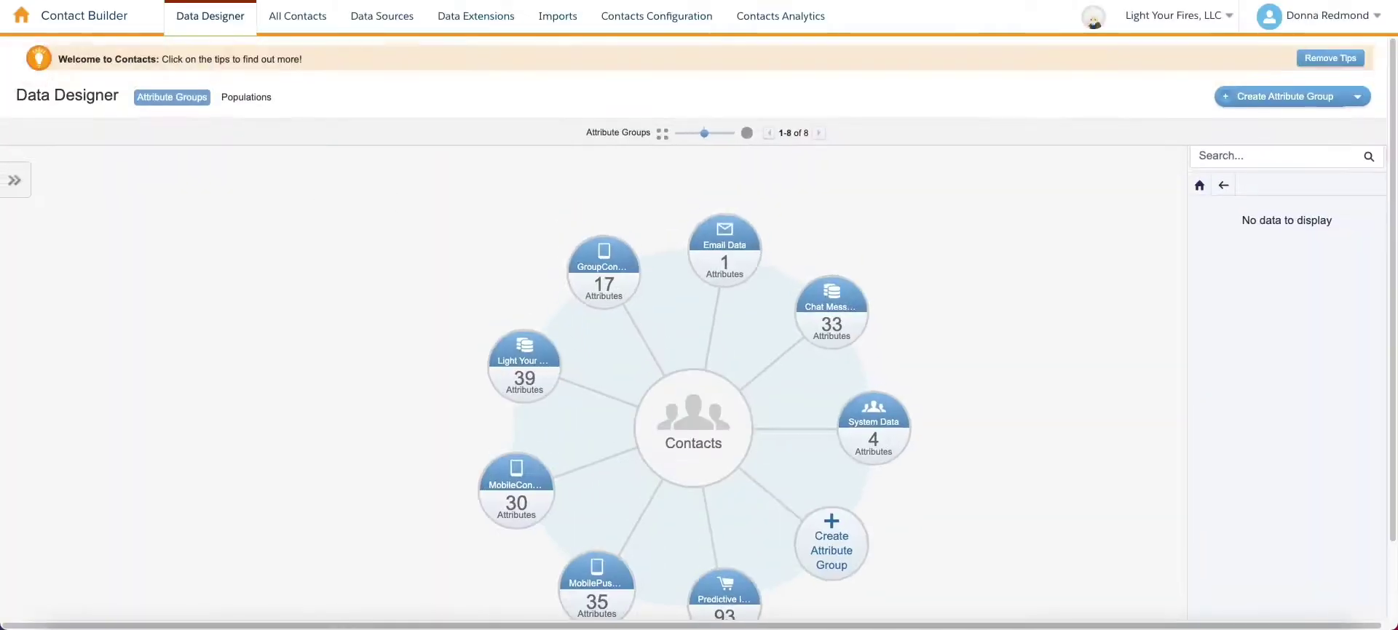
{"action": "left_click", "coordinate": [480, 16]}
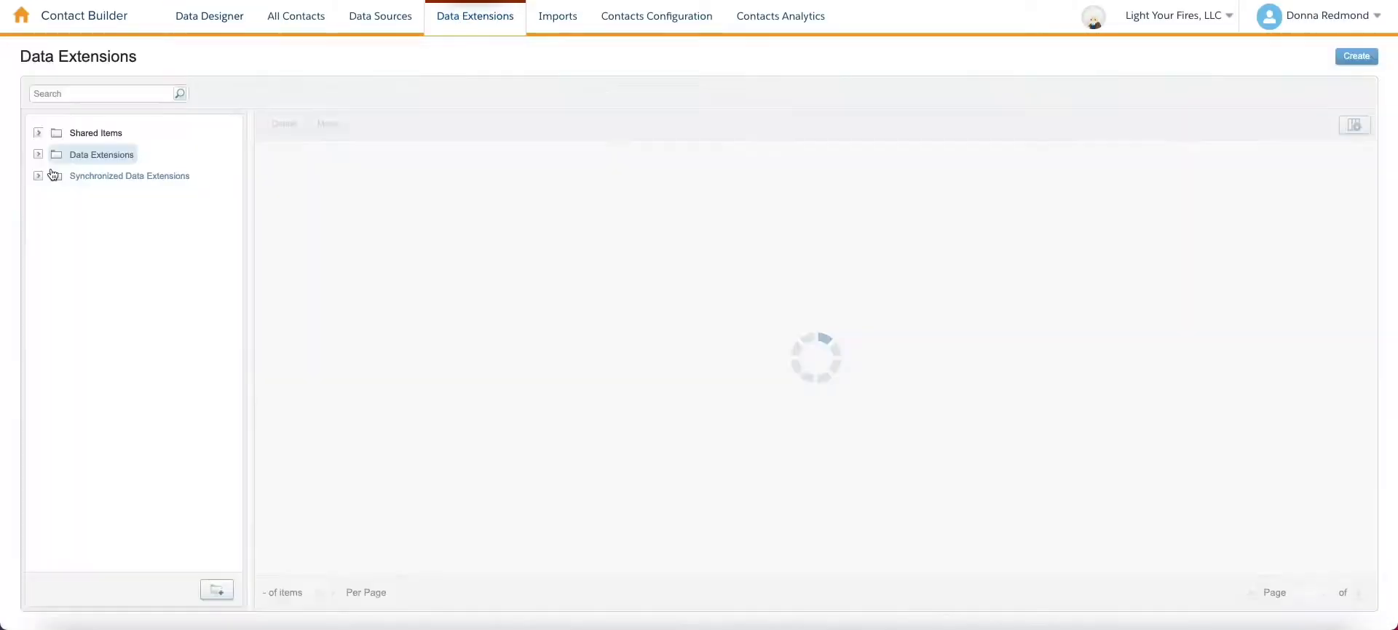
{"action": "left_click", "coordinate": [38, 154]}
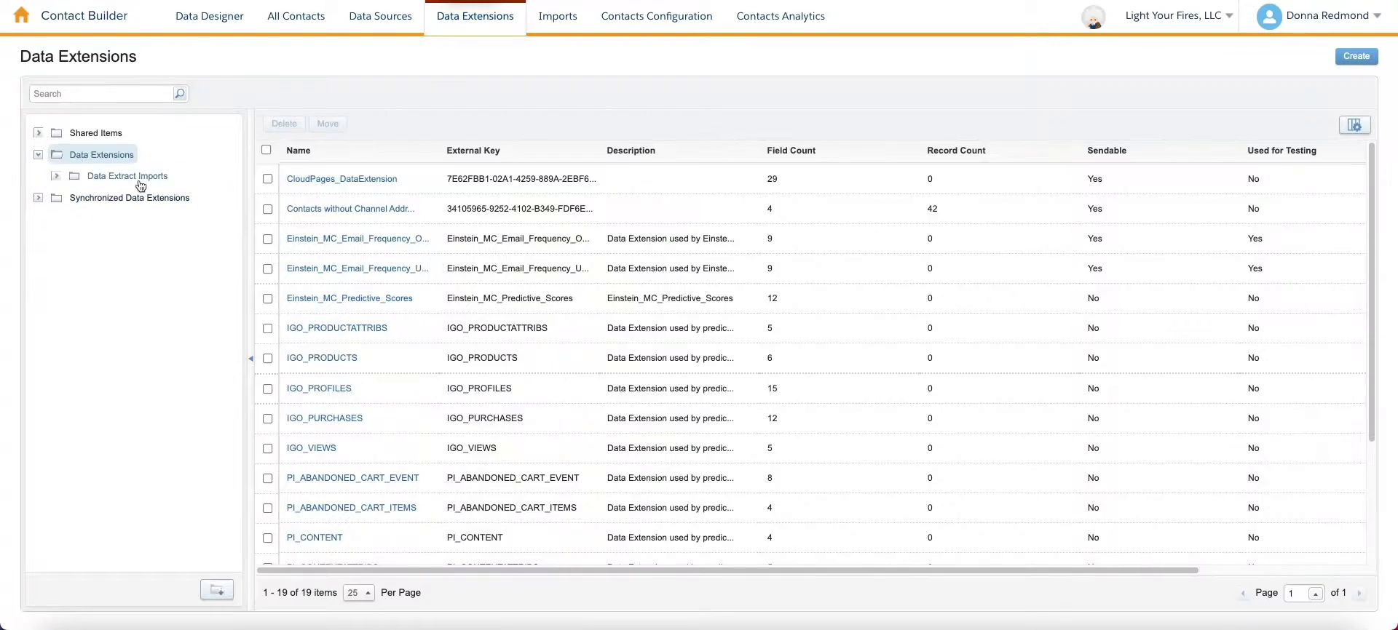
{"action": "left_click", "coordinate": [146, 179]}
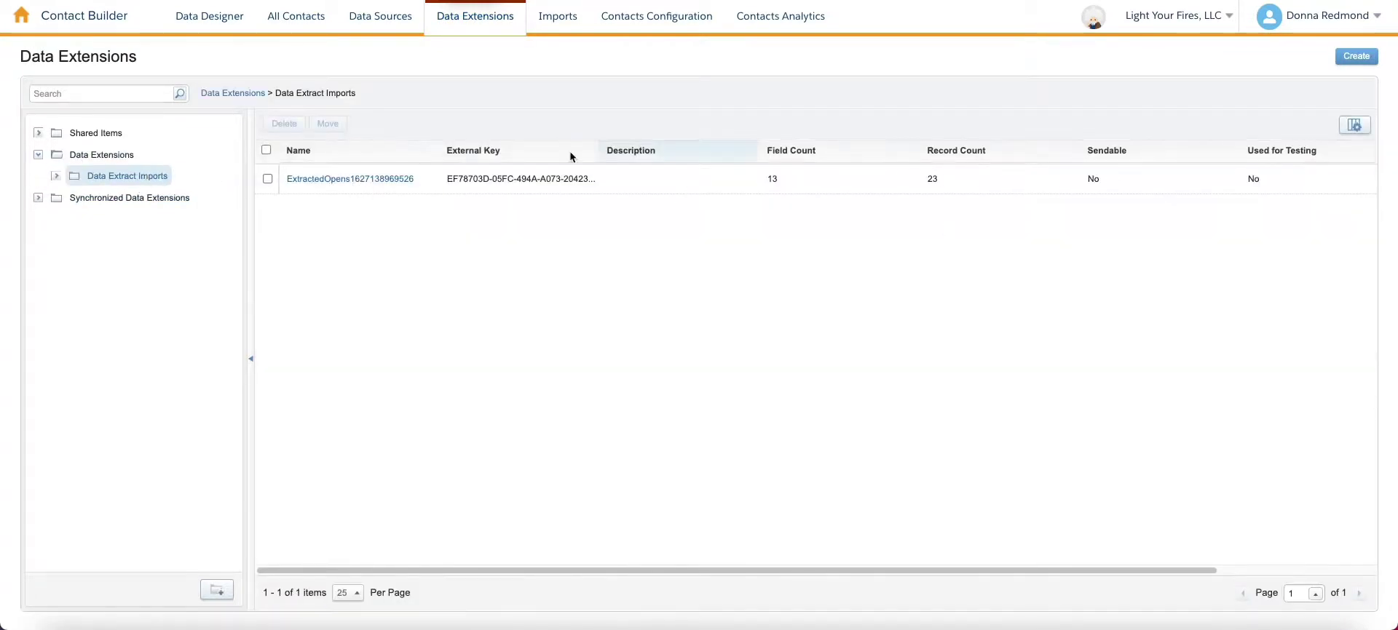
{"action": "left_click", "coordinate": [349, 179]}
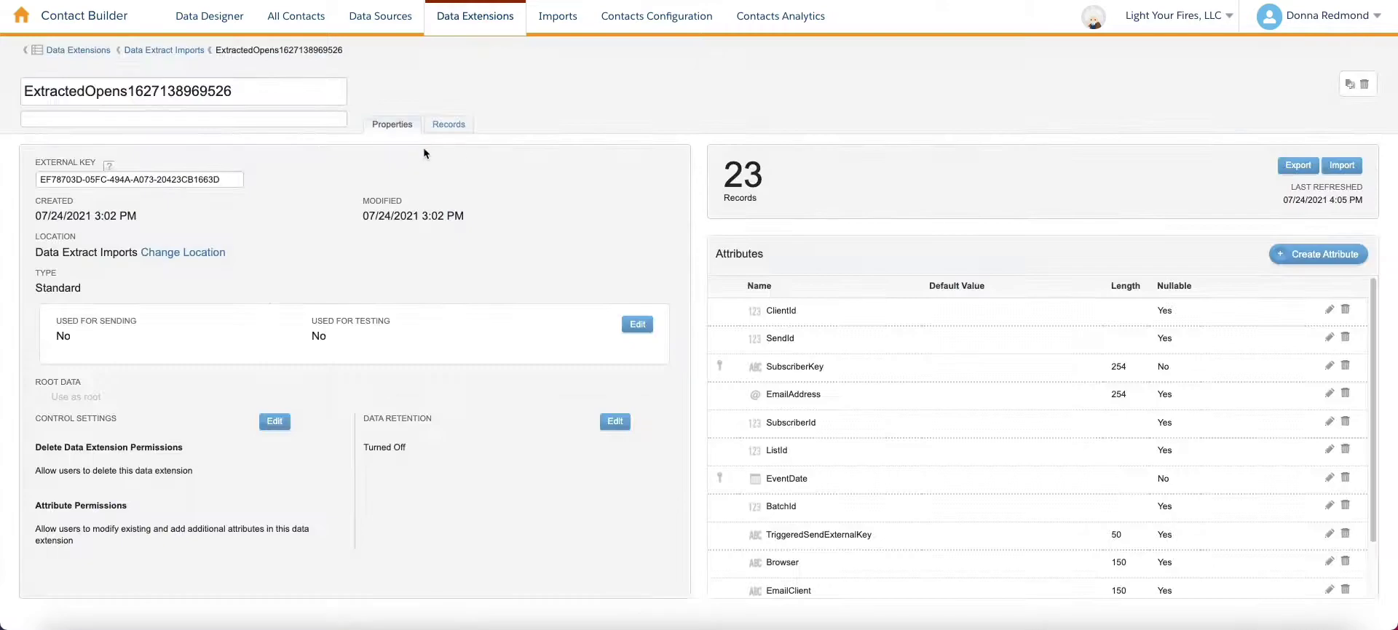
{"action": "left_click", "coordinate": [451, 125]}
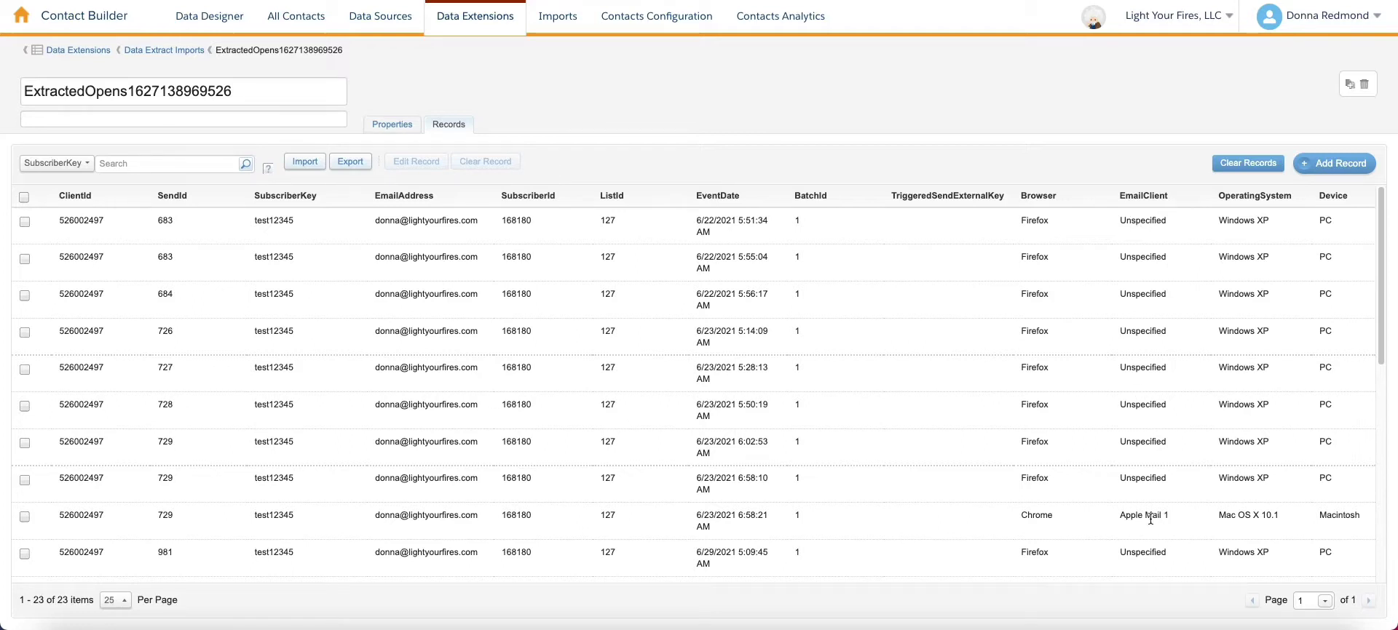
{"action": "scroll", "coordinate": [1297, 501], "scroll_direction": "down", "scroll_amount": 5}
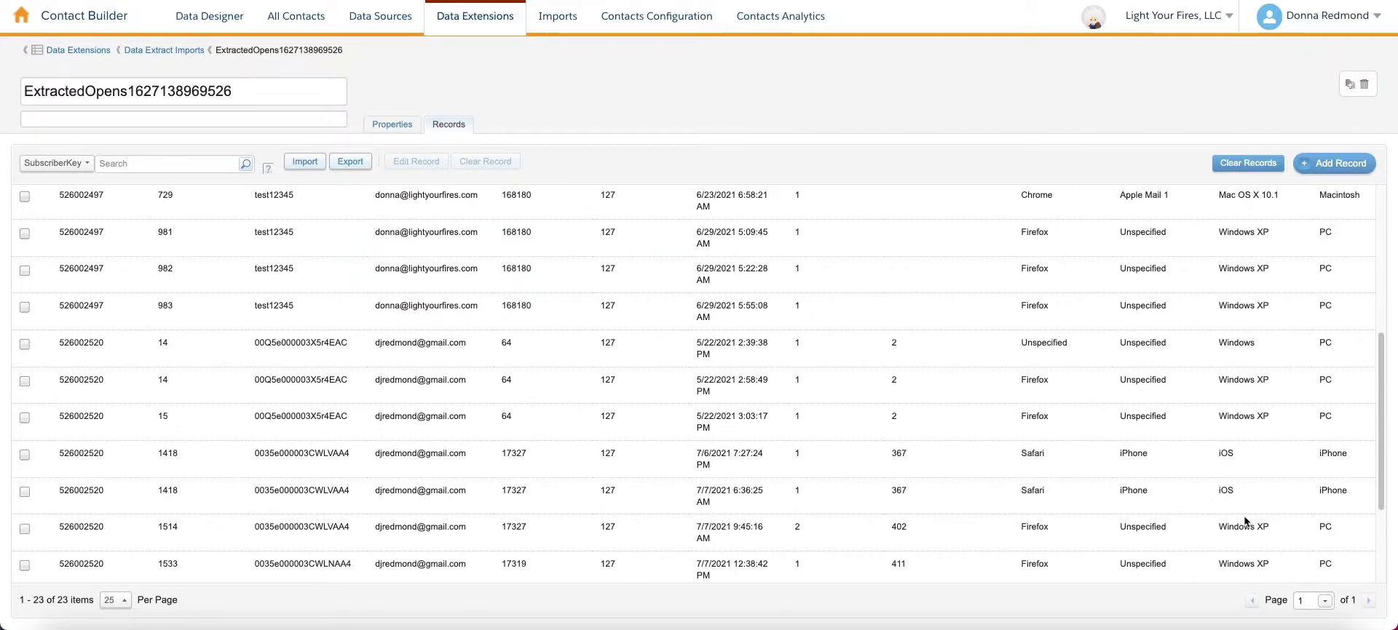
{"action": "scroll", "coordinate": [1245, 524], "scroll_direction": "up", "scroll_amount": 3}
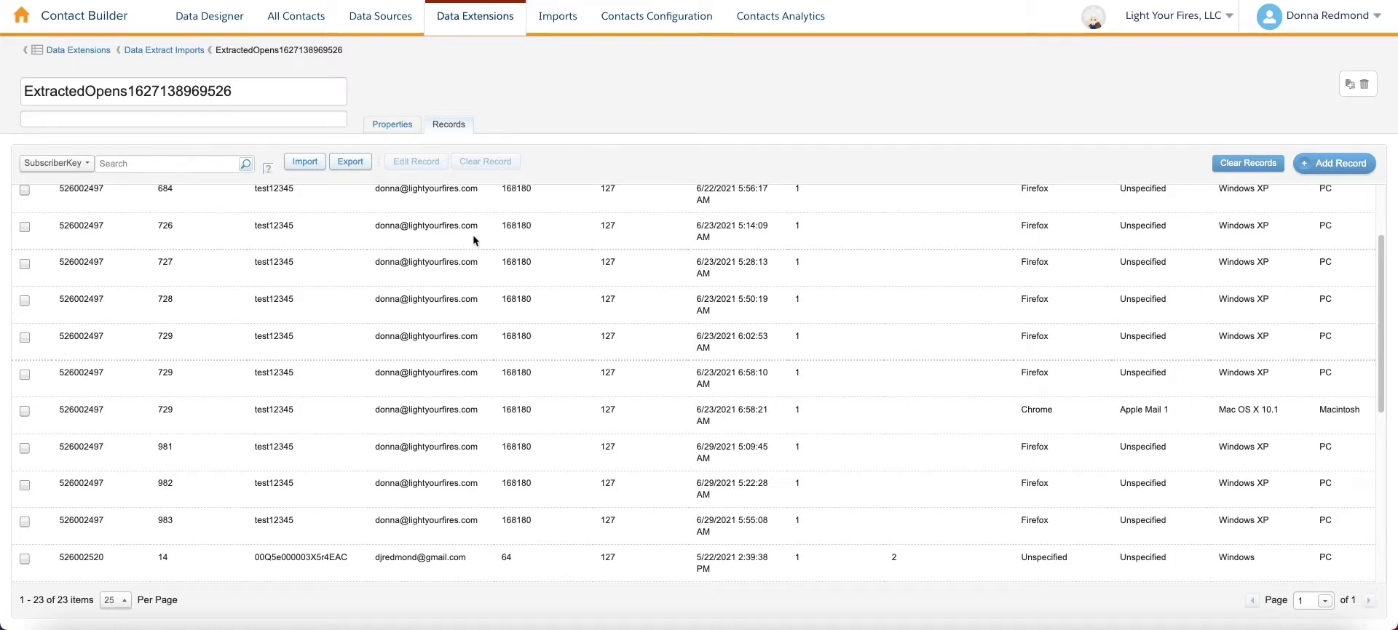
{"action": "scroll", "coordinate": [568, 290], "scroll_direction": "up", "scroll_amount": 3}
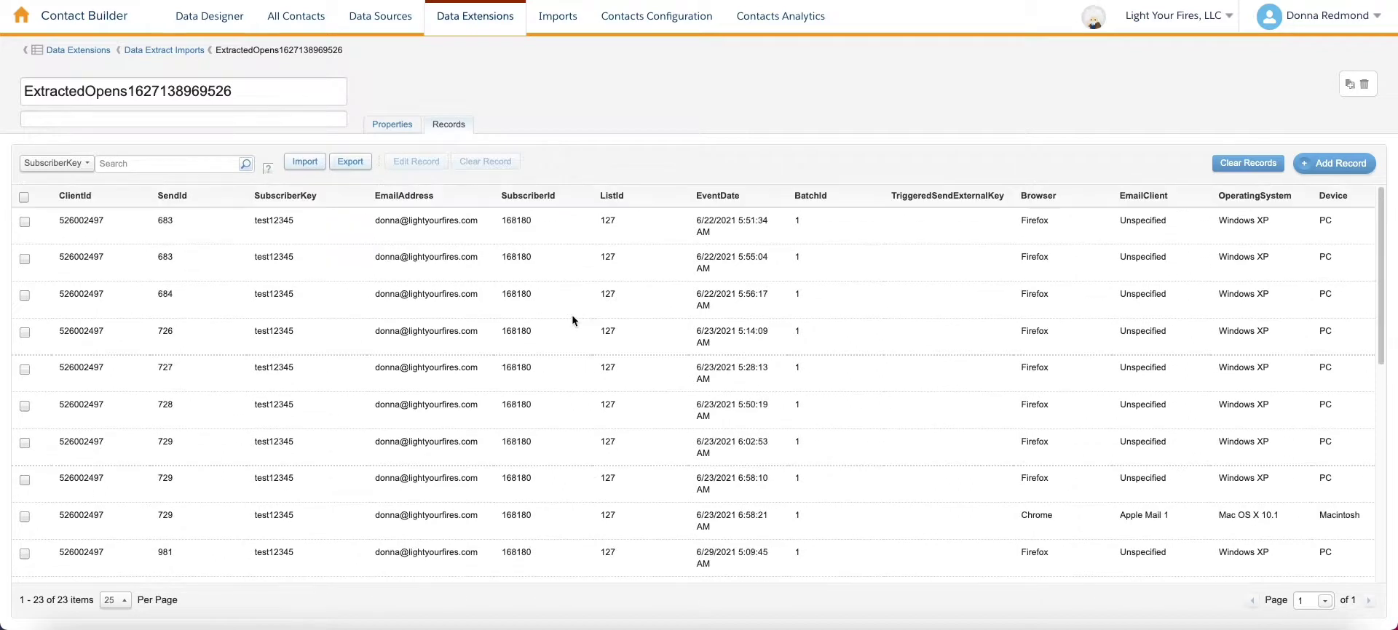